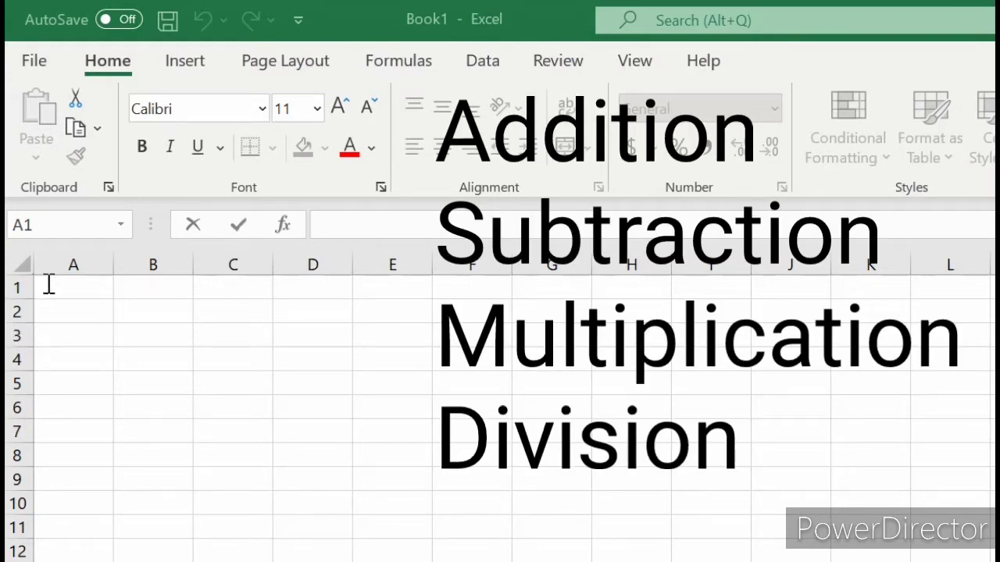
Step: Enter the headings Add, Subtract, Multiply and Divide in cells A1 through D1
left_click(49, 285)
type("Add")
left_click(169, 294)
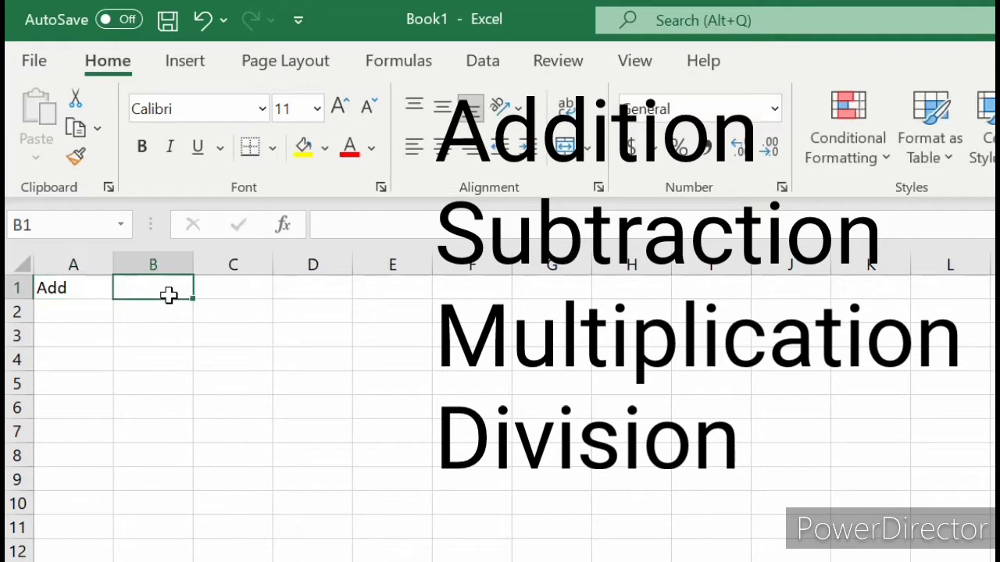
type("Subt")
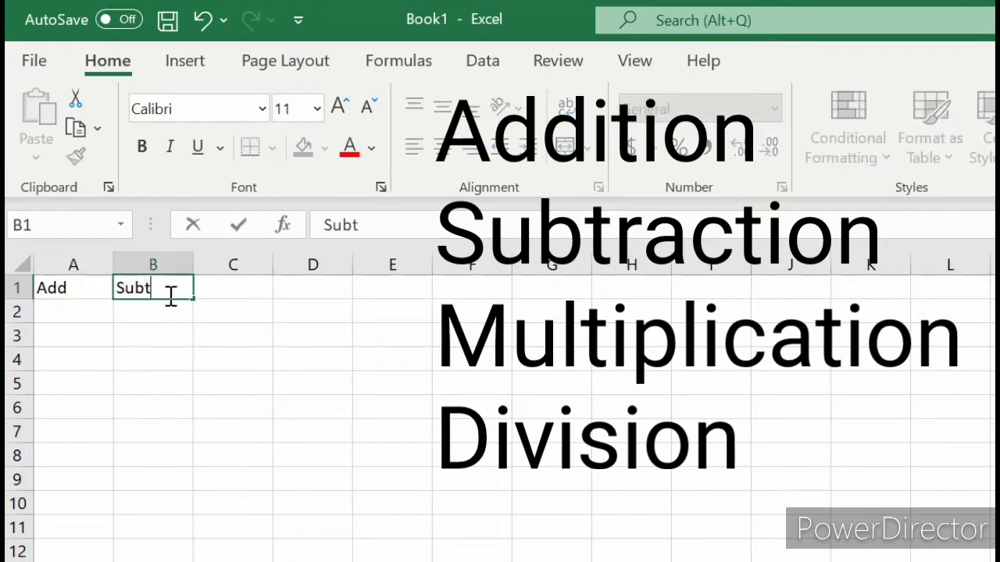
type("ract")
left_click(239, 281)
type("Mu")
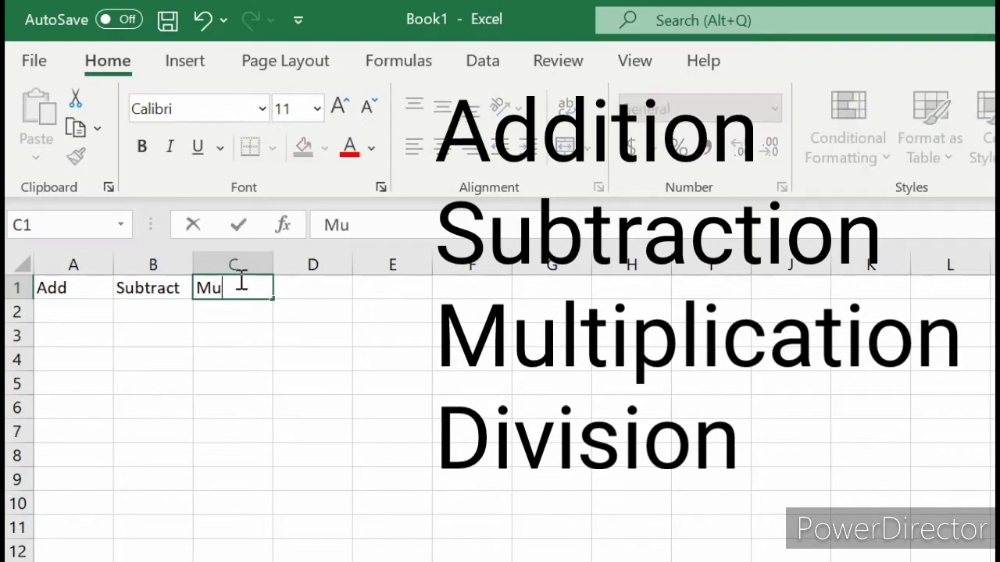
type("ltipl")
type("y")
Step: Enter 12 in A2 and 8 in A3 under the Add heading
double_click(97, 321)
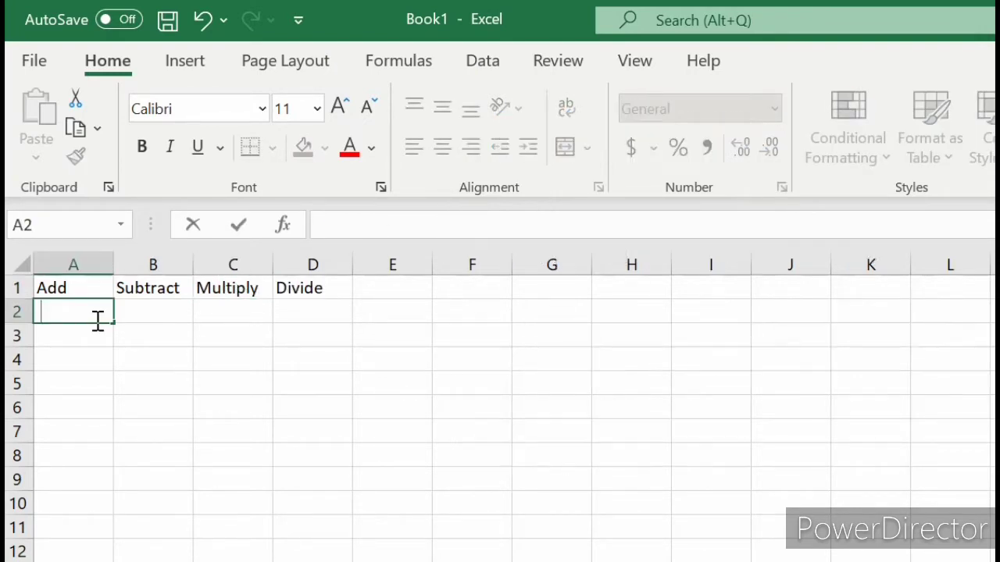
key("Escape")
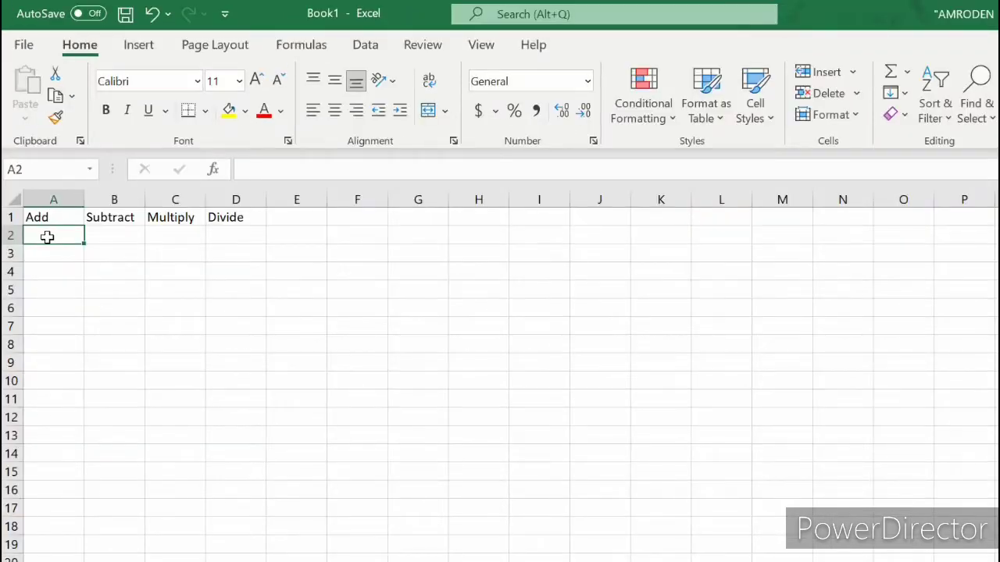
type("12")
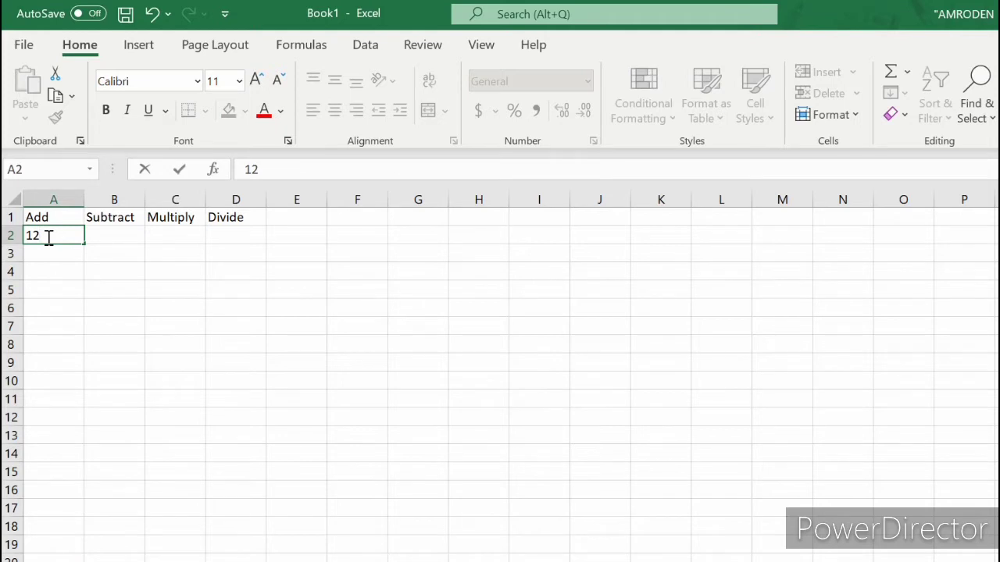
key("Return")
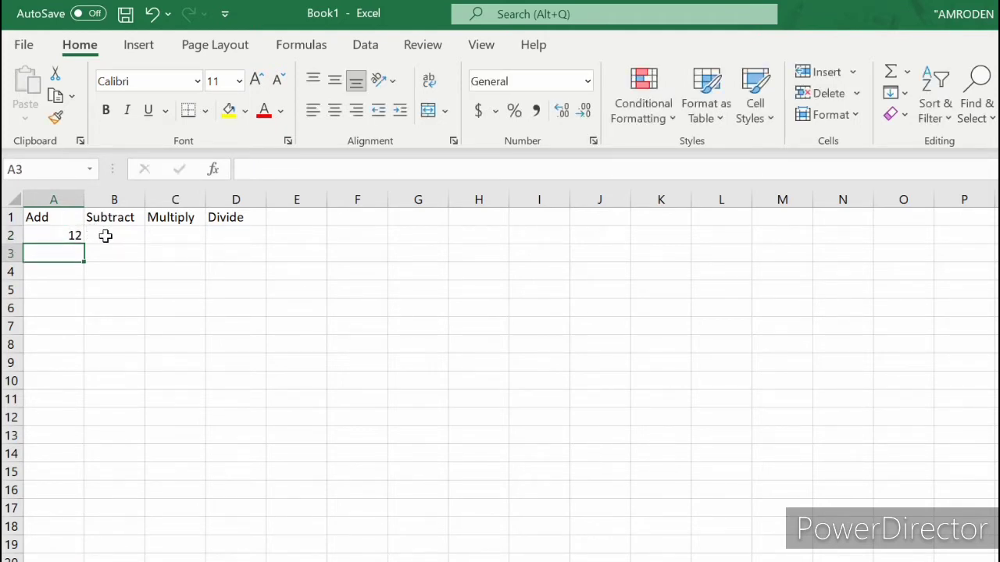
type("8")
key("Return")
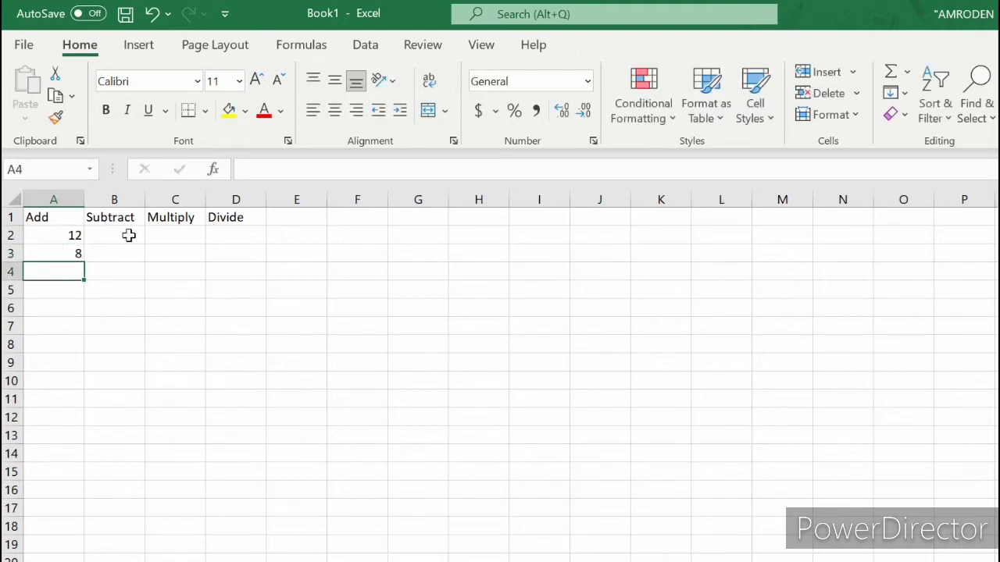
Step: Enter 25 in B2 and 13 in B3 under the Subtract heading
left_click(119, 239)
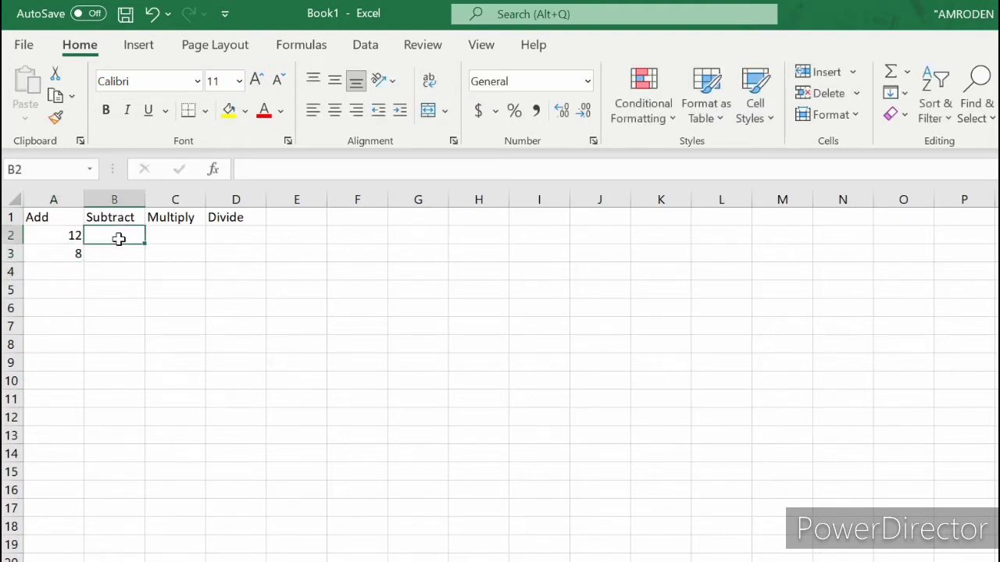
type("25")
key("Return")
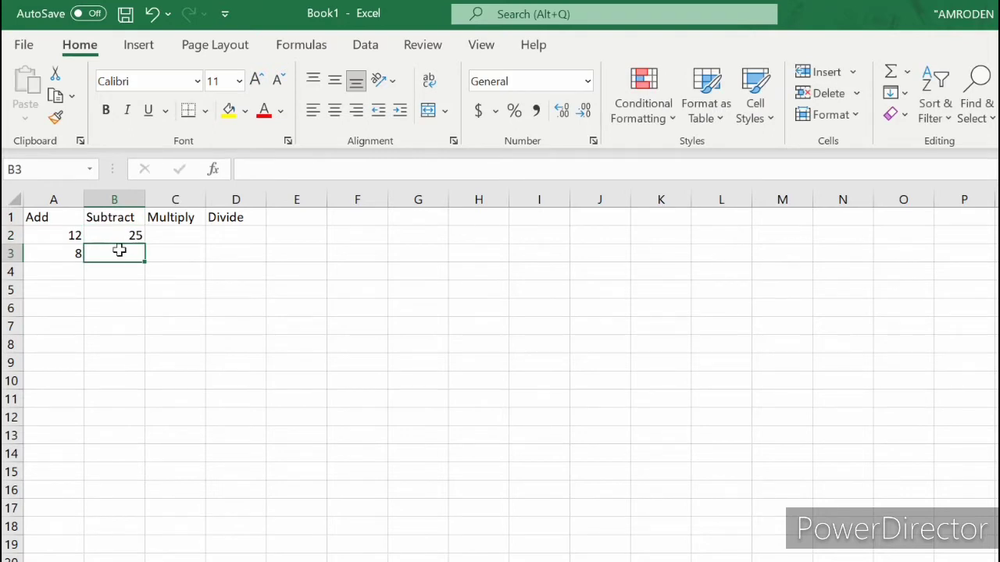
type("13")
key("Return")
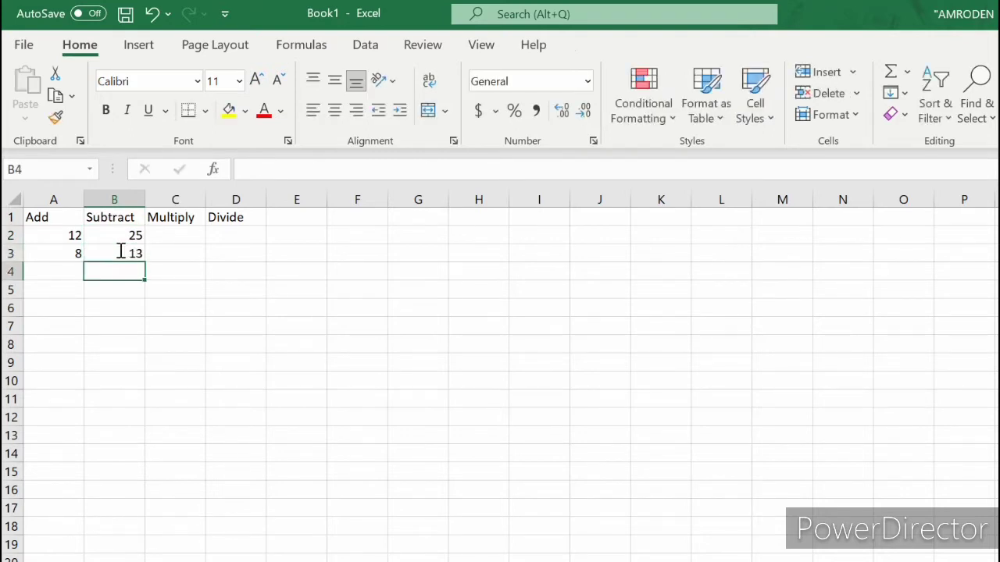
Step: Enter 11 in C2 and 6 in C3 under the Multiply heading
left_click(169, 234)
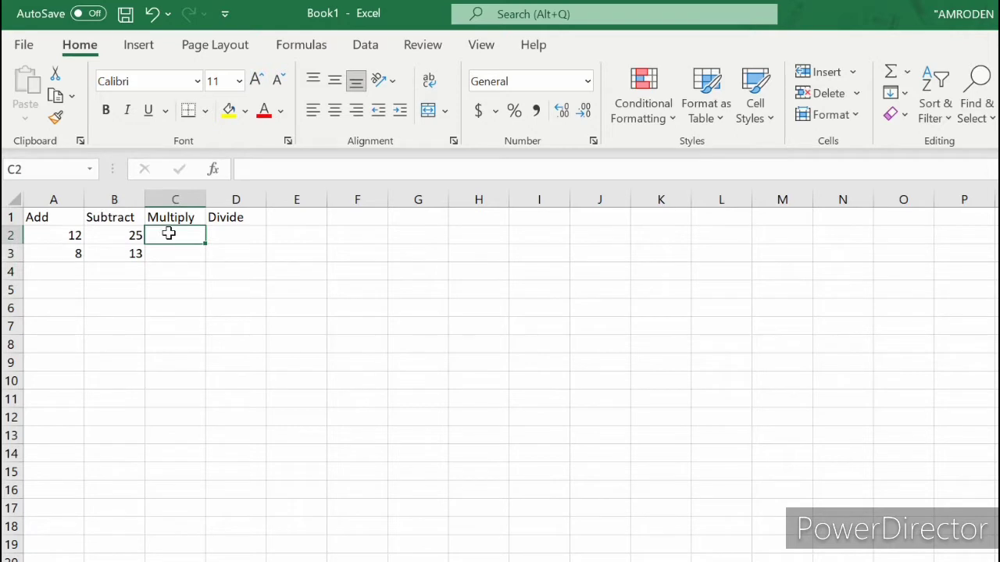
type("11")
key("Return")
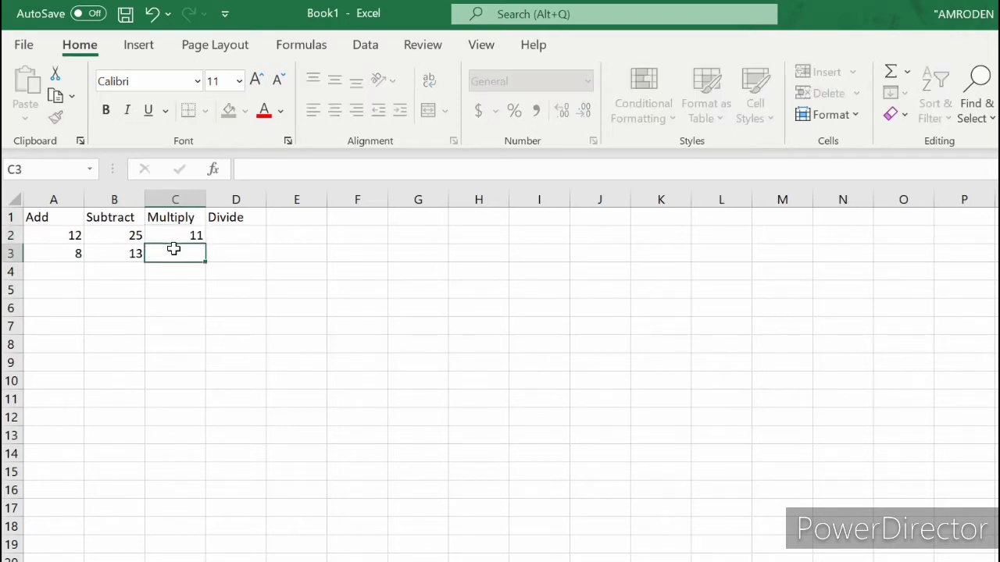
type("6")
Step: Enter 75 in D2 and 5 in D3 under the Divide heading
left_click(237, 237)
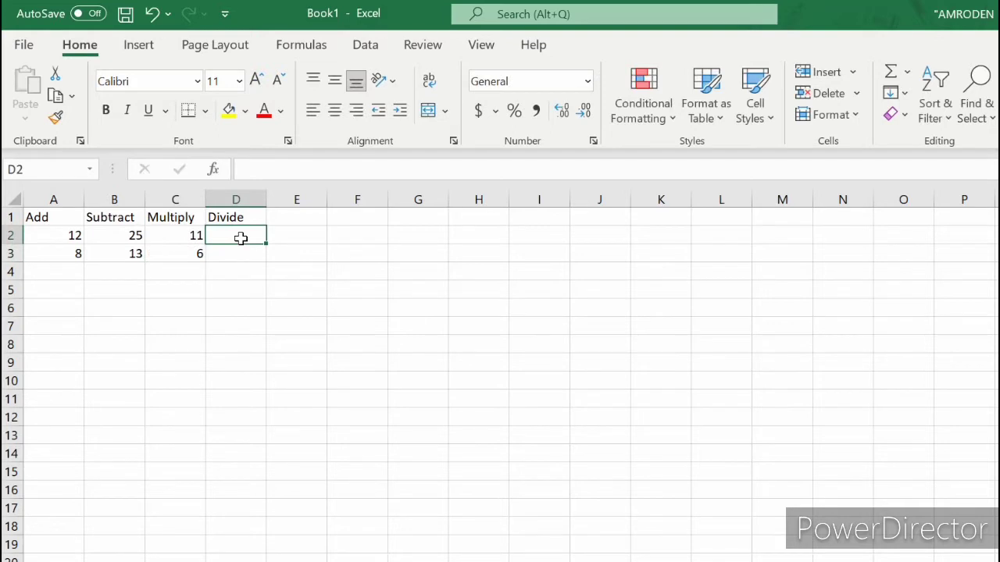
type("75")
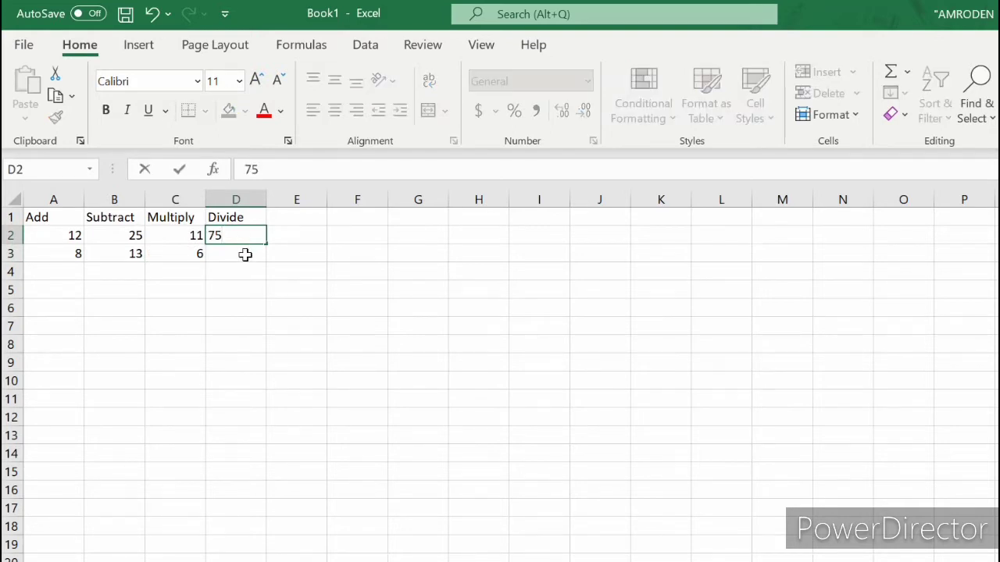
left_click(245, 254)
type("5")
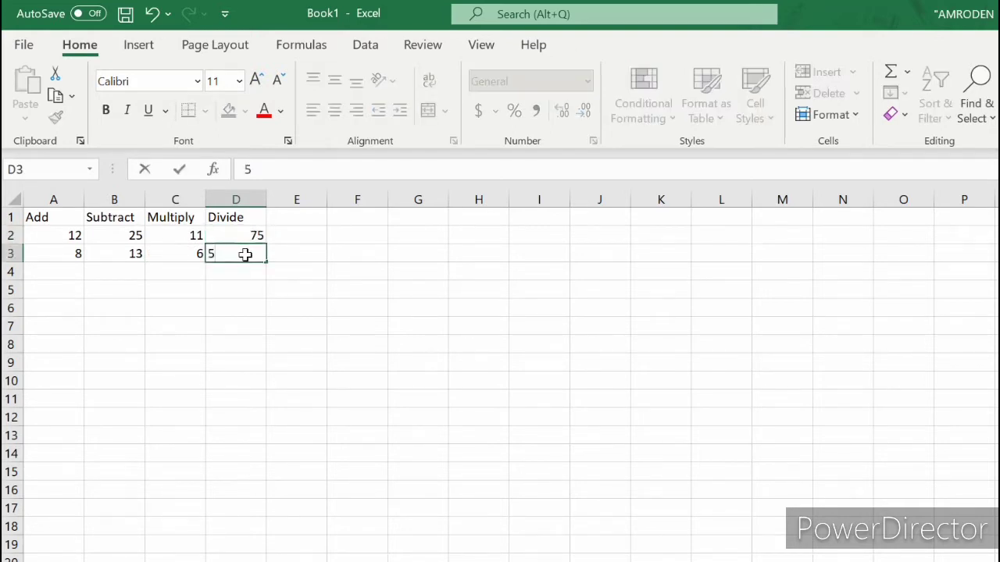
Step: Add the two numbers in the Add column with the formula =a2+a3 in A4
left_click(65, 284)
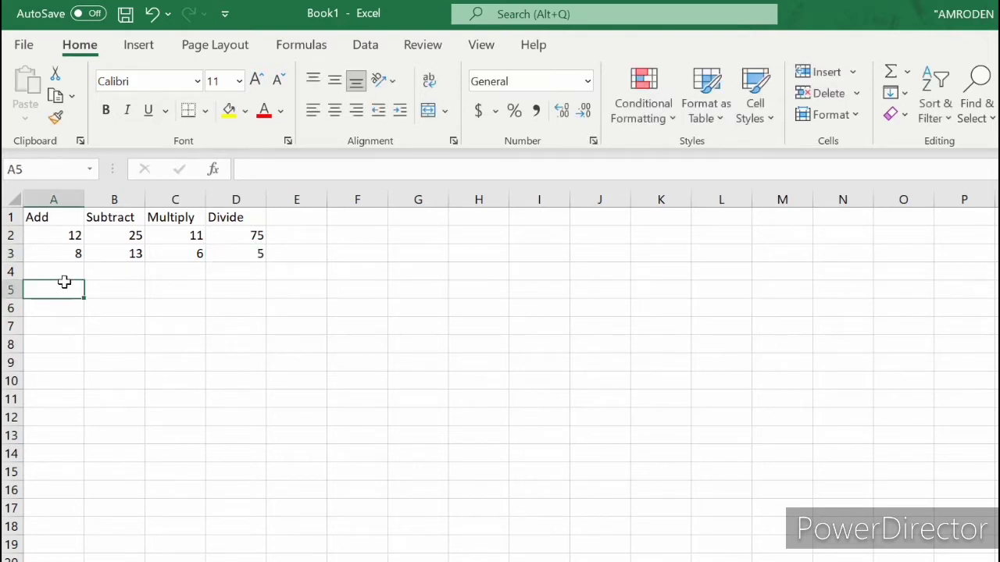
left_click(54, 271)
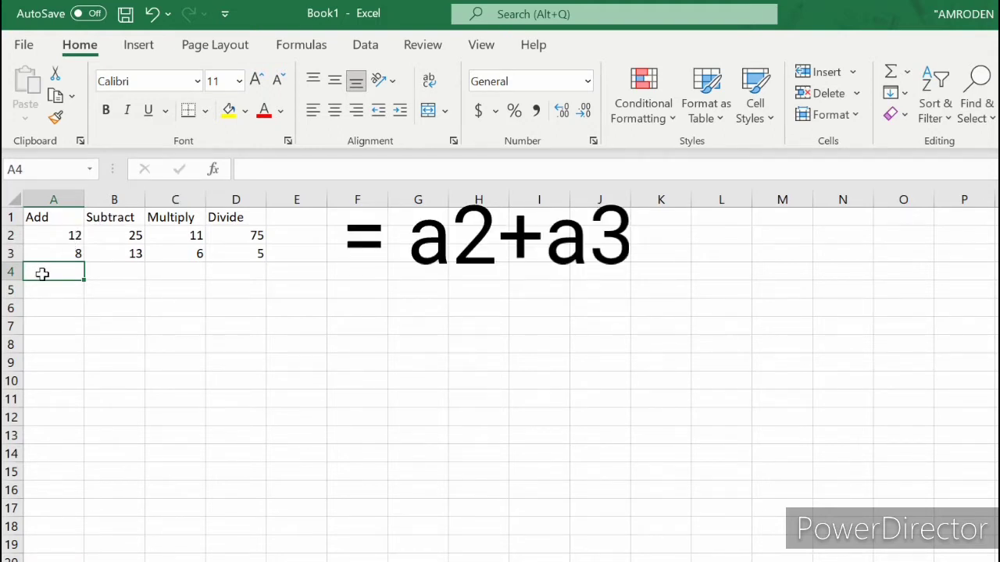
type("=")
Step: Subtract the second number from the first in the Subtract column with the formula = b2-b3 in B4
left_click(120, 272)
type("= ")
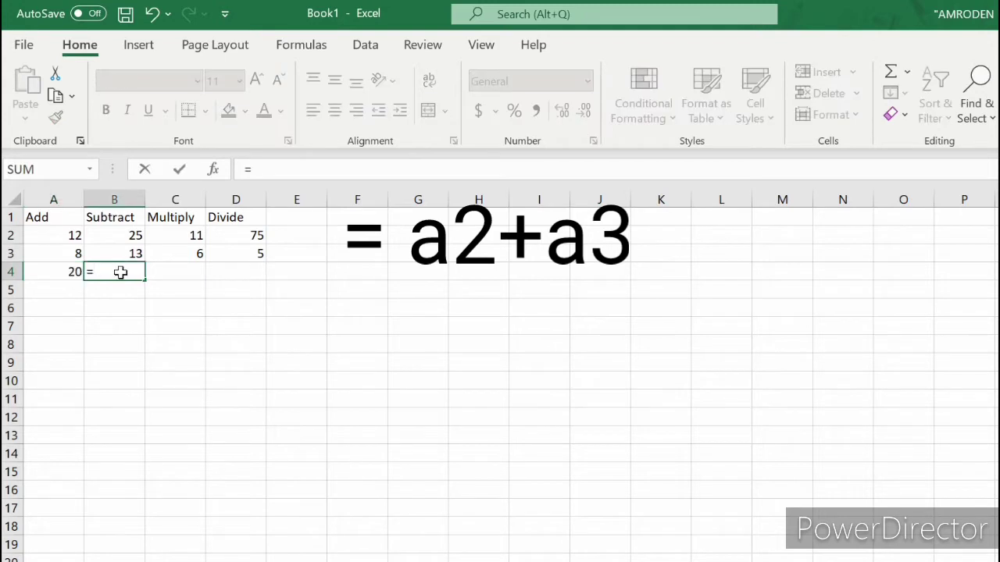
type("25")
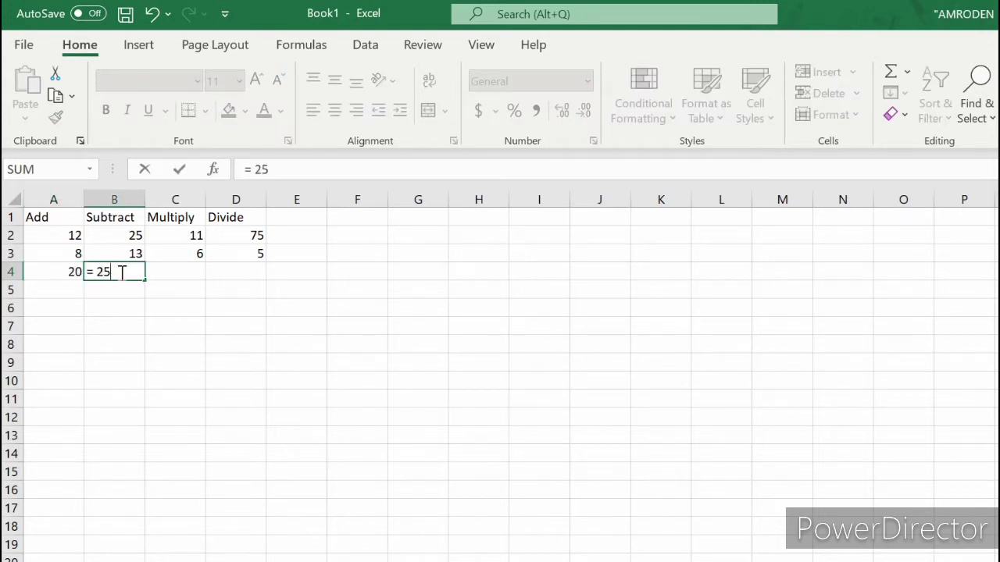
type("-")
key("BackSpace")
key("BackSpace")
key("BackSpace")
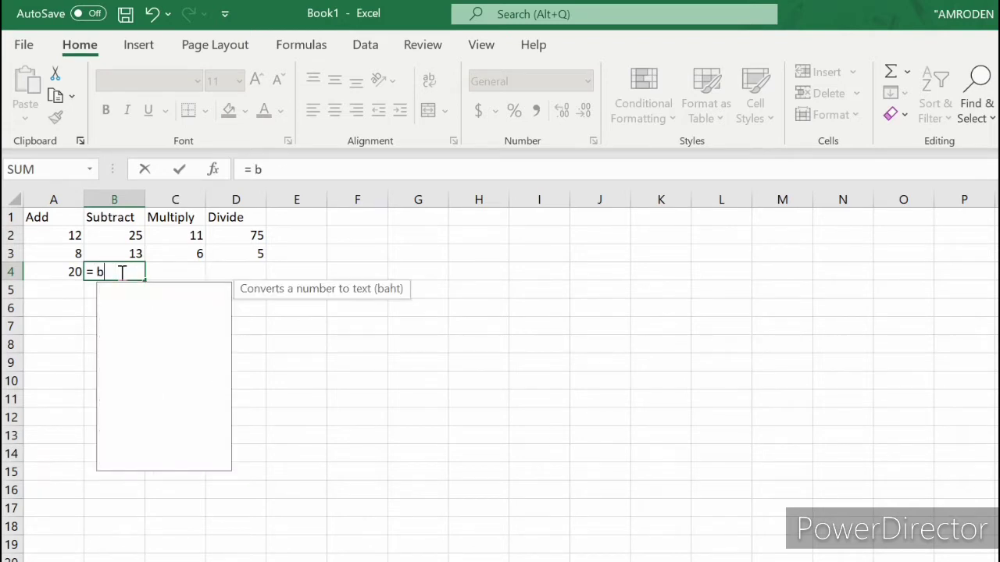
type("b2-")
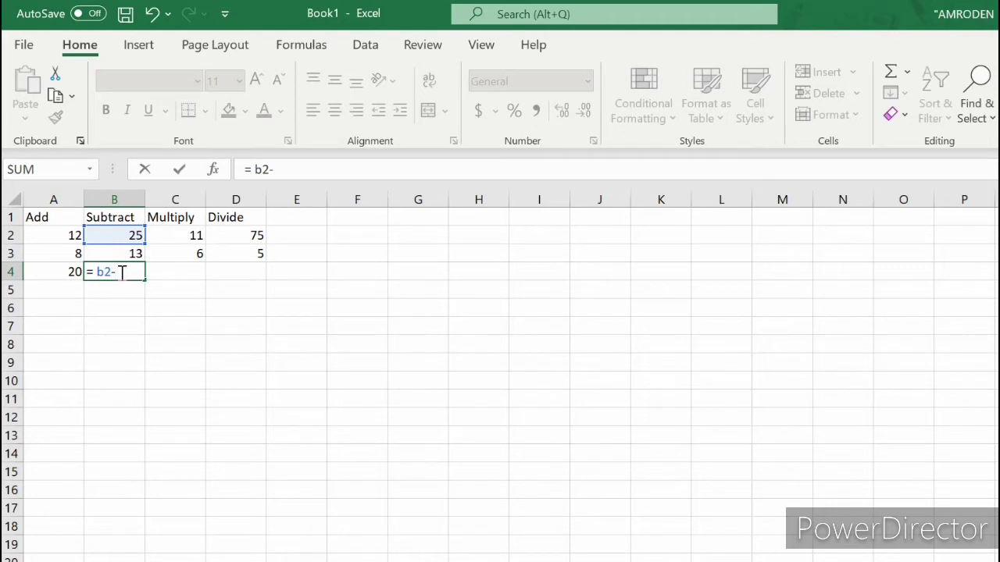
type("b3")
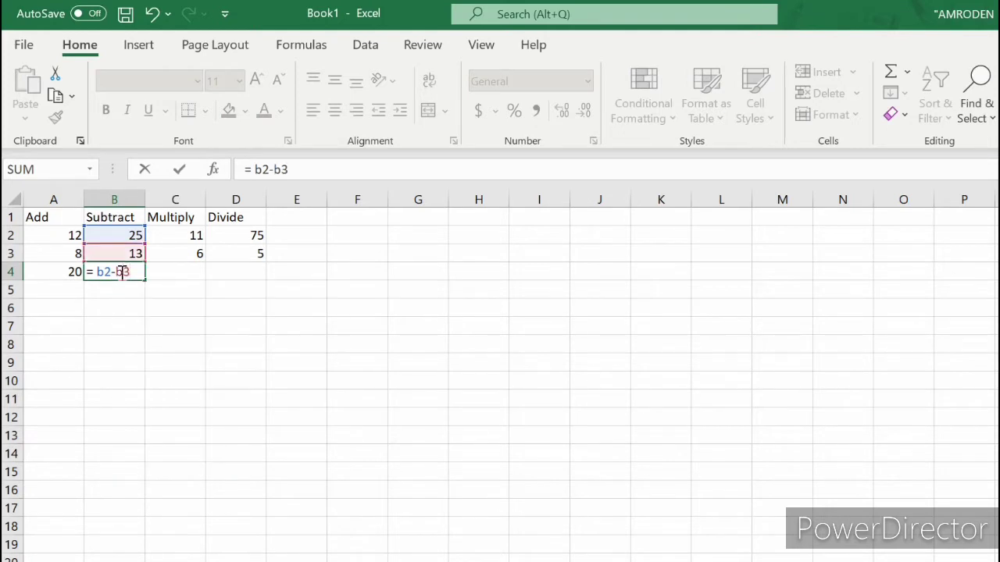
key("Return")
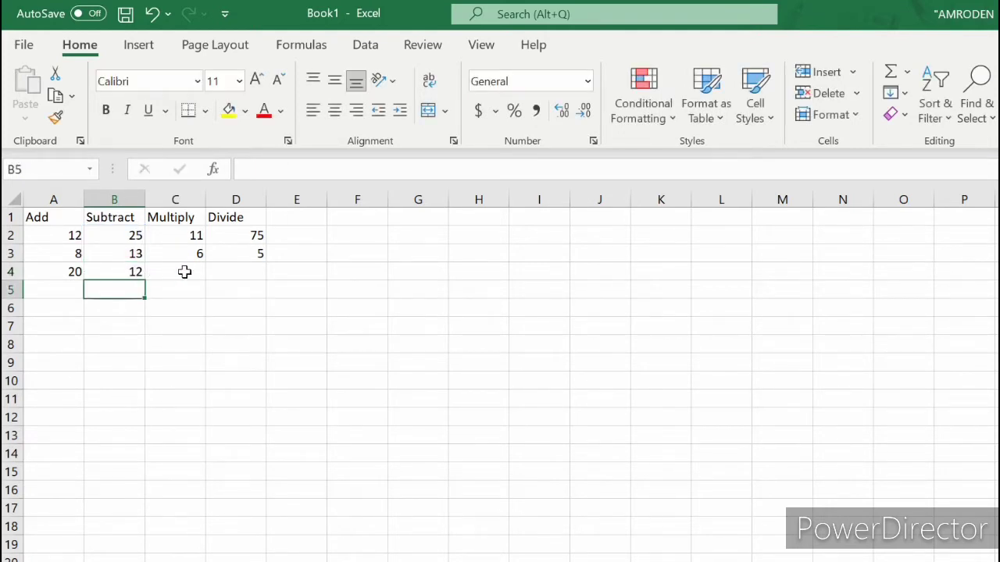
Step: Multiply the two numbers in the Multiply column with the formula = c2*c3 in C4
left_click(185, 273)
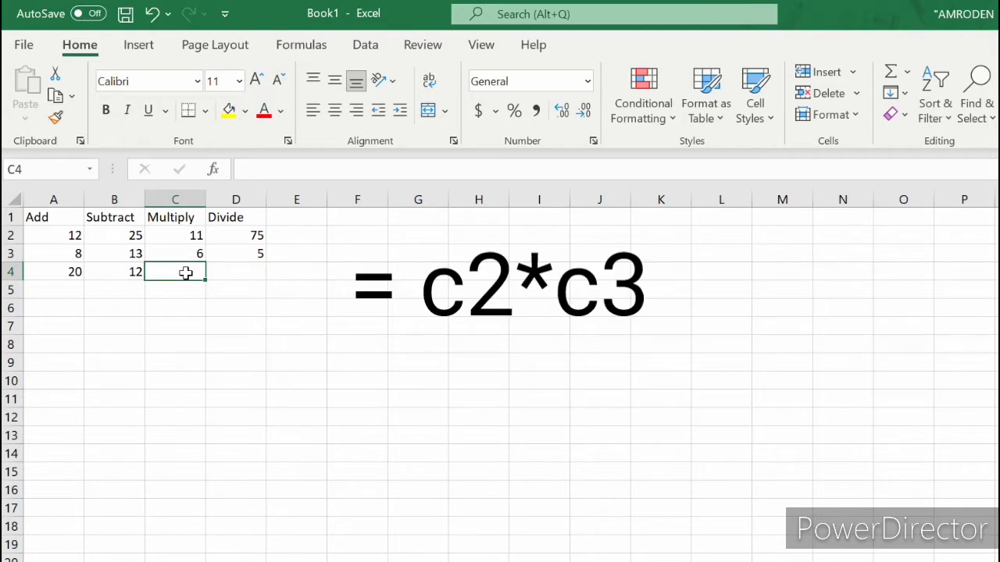
type("c2")
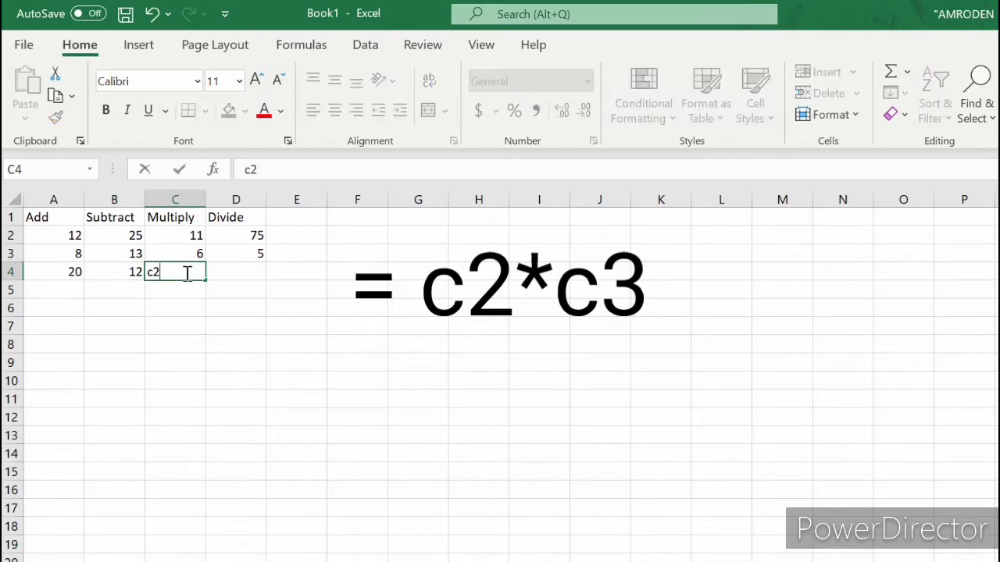
key("BackSpace")
key("BackSpace")
type("=")
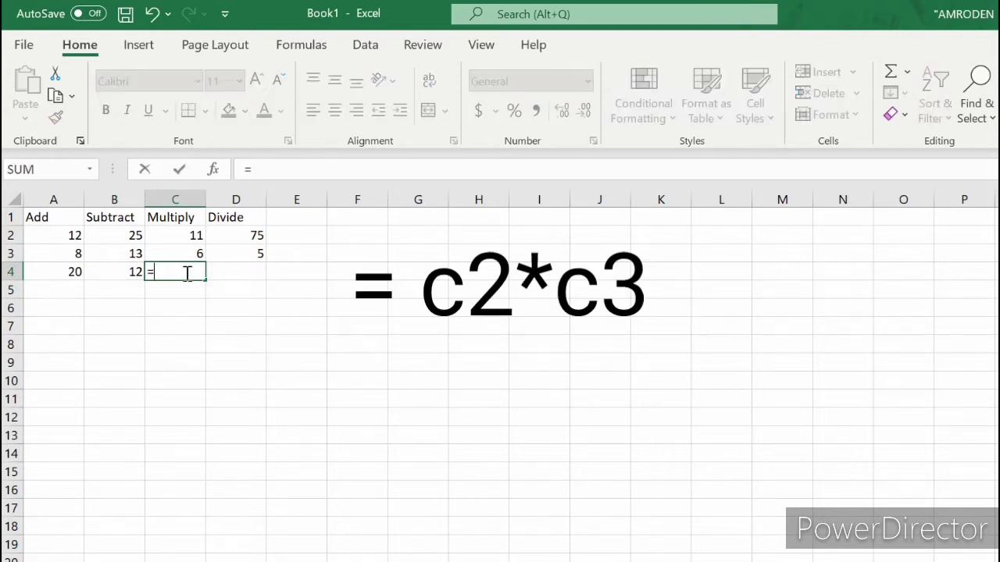
Step: Divide the first number by the second in the Divide column with the formula = d2/d3 in D4
left_click(264, 271)
type("=")
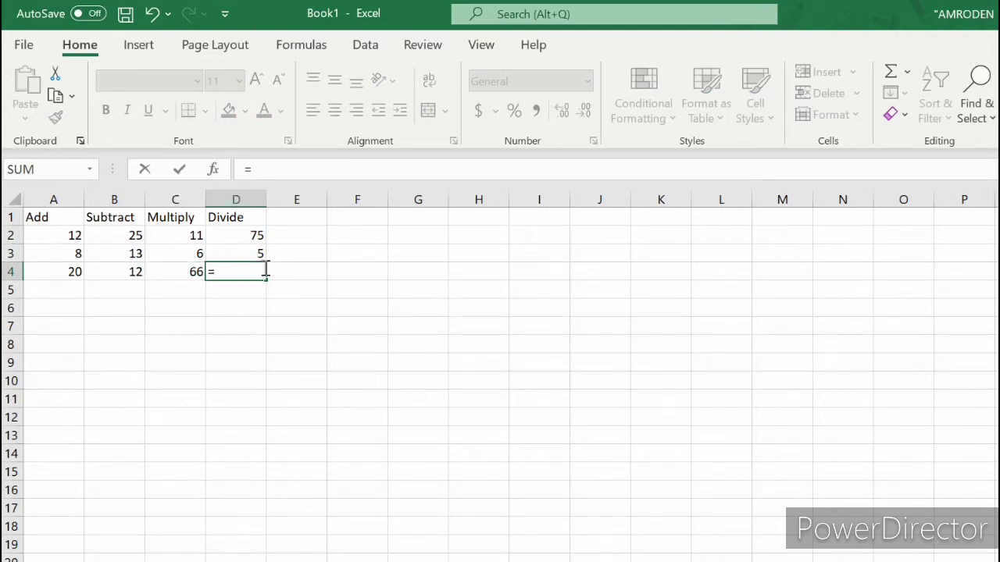
type(" d2")
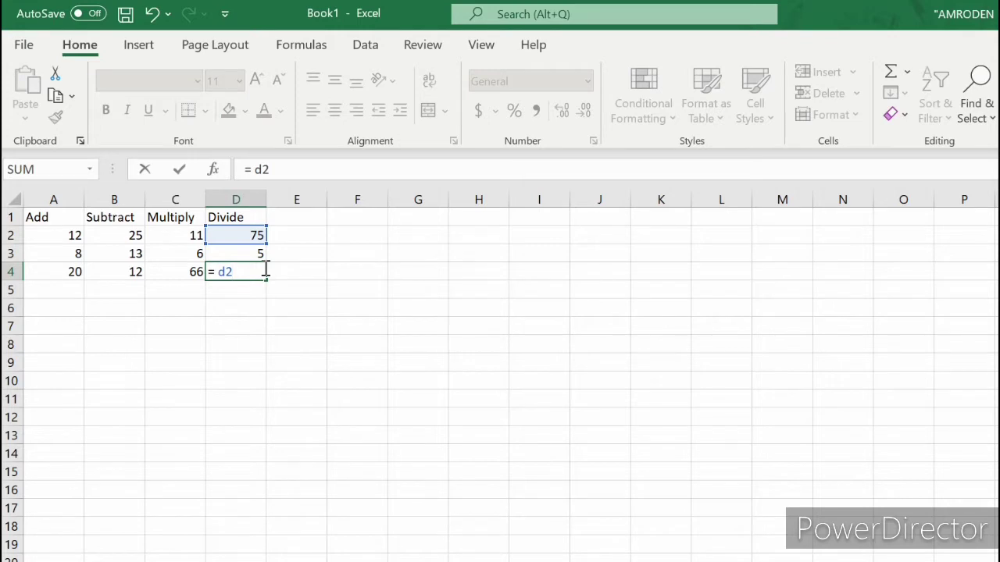
type("/d3")
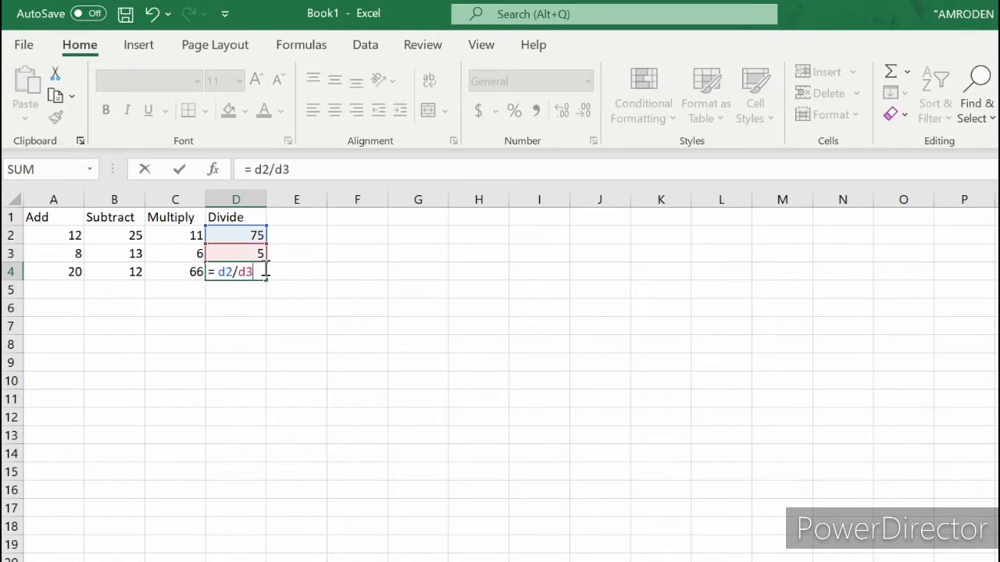
key("Return")
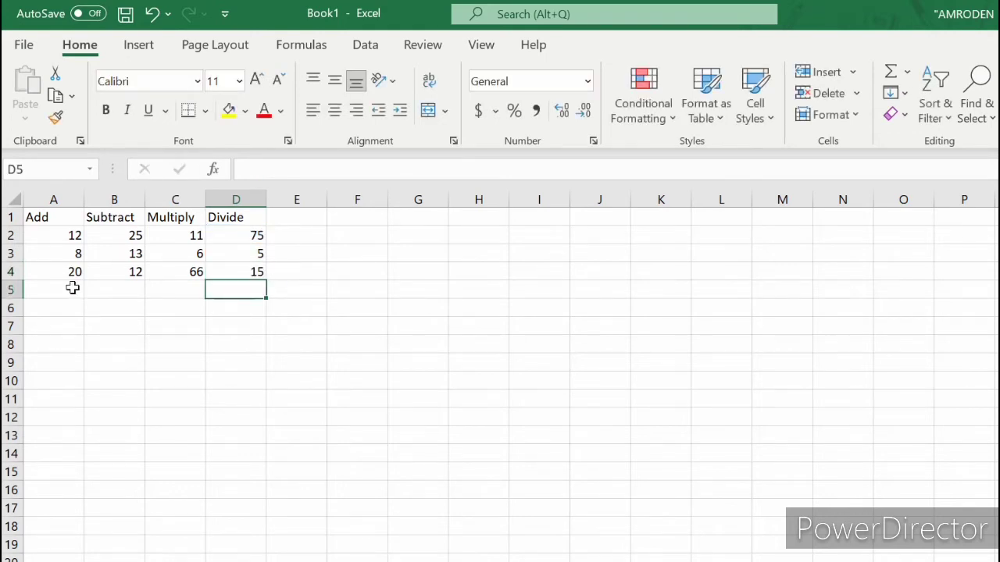
Step: Enter the combined formula =3+3+12/2*4 without parentheses in cell A7
left_click(62, 234)
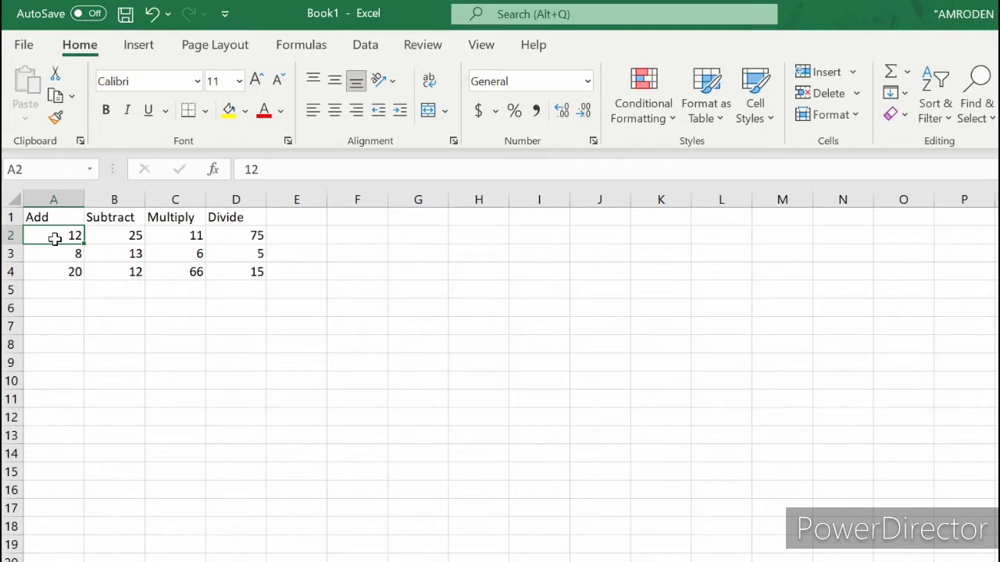
double_click(45, 320)
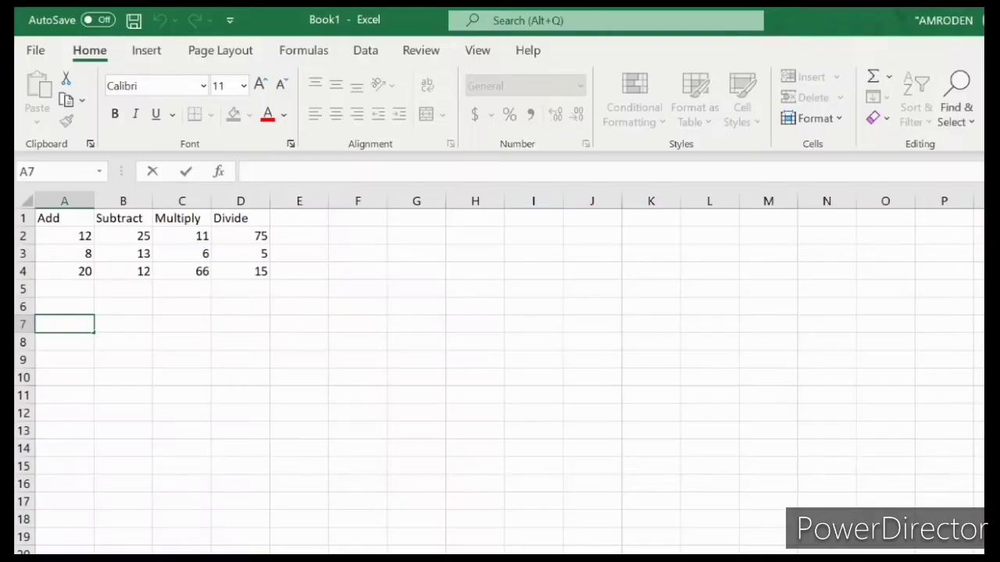
type("=")
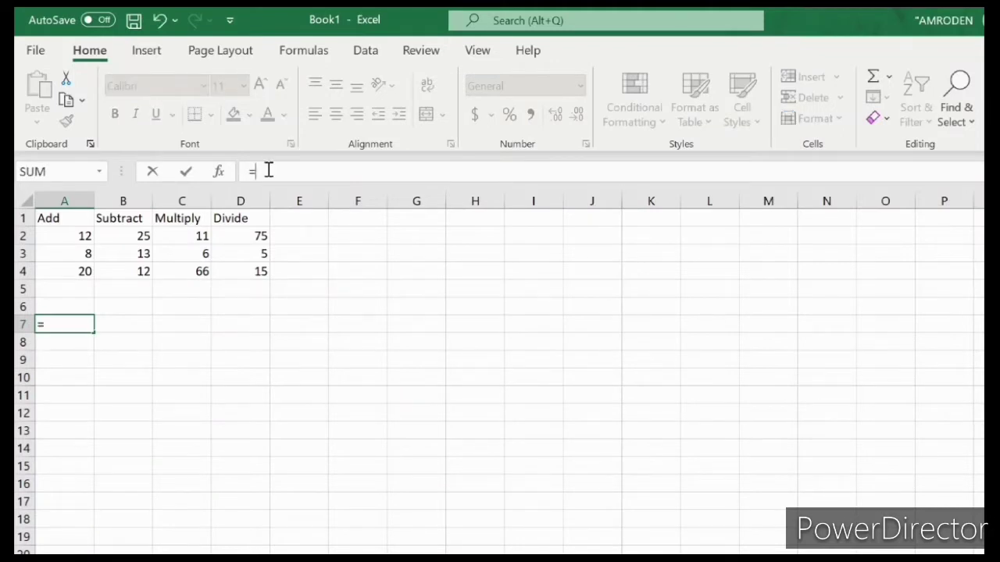
type("3+3+12/")
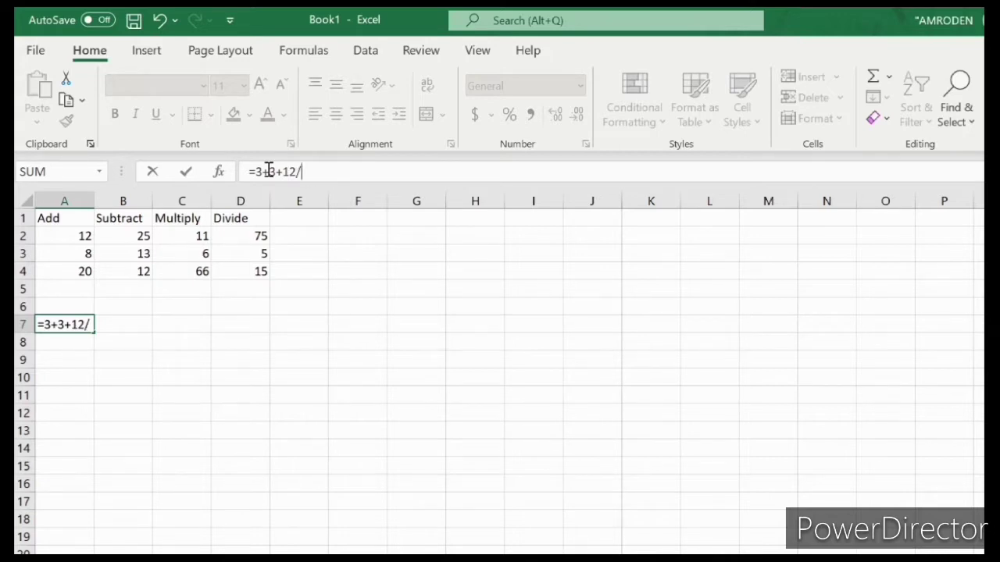
type("2*4")
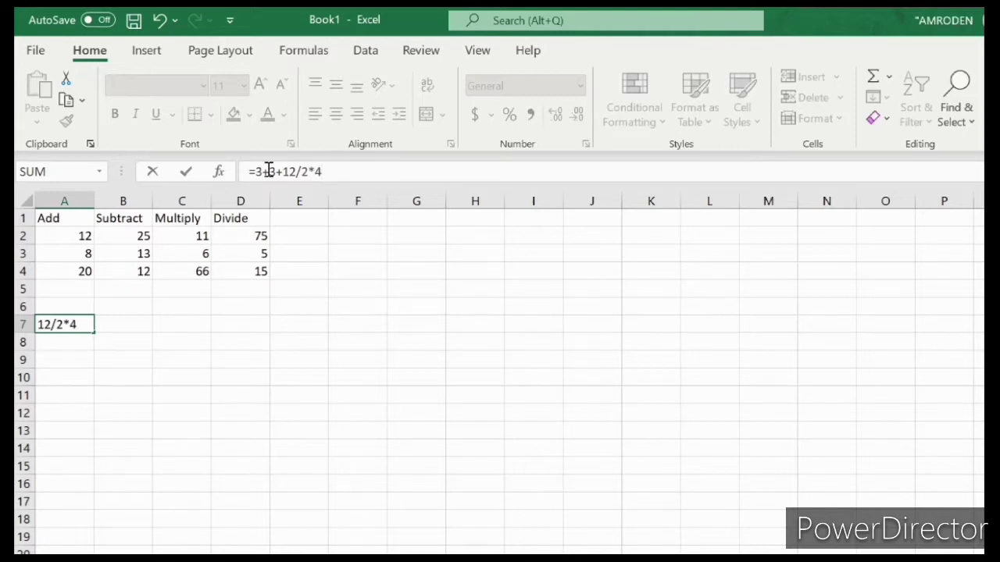
key("Return")
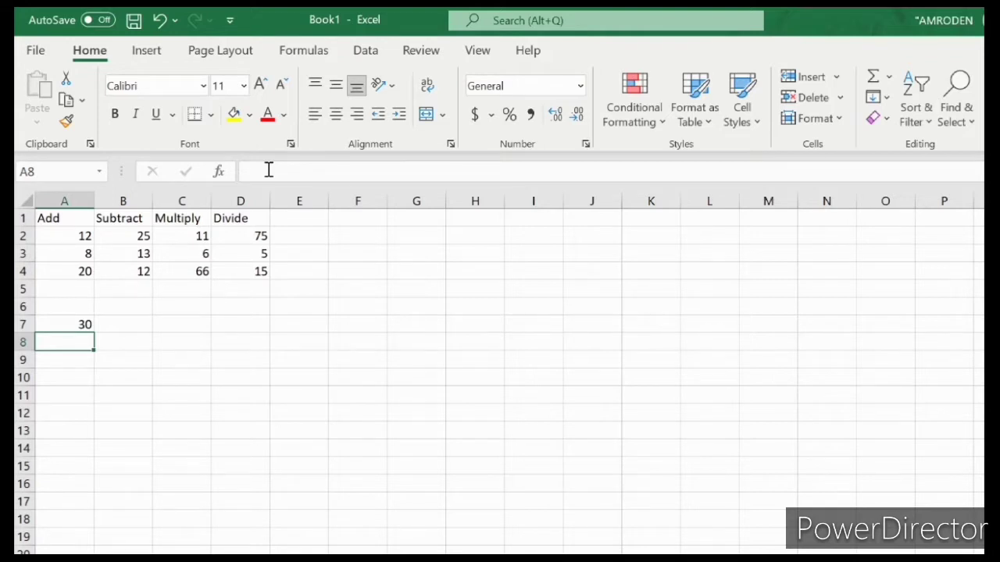
Step: Enter the same calculation with the additions grouped in parentheses, =(3+3+12)/2*4, in cell A8
left_click(133, 324)
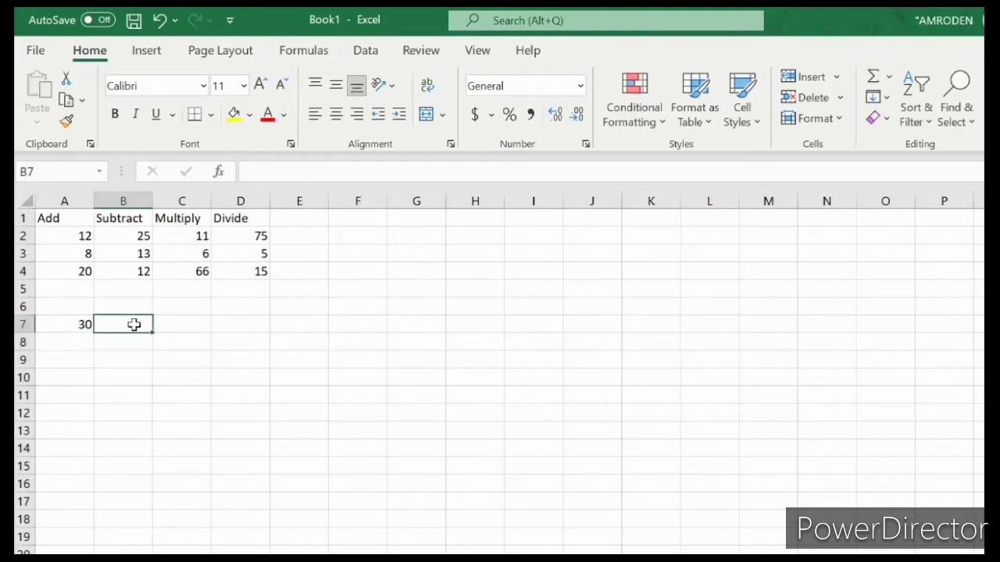
left_click(75, 345)
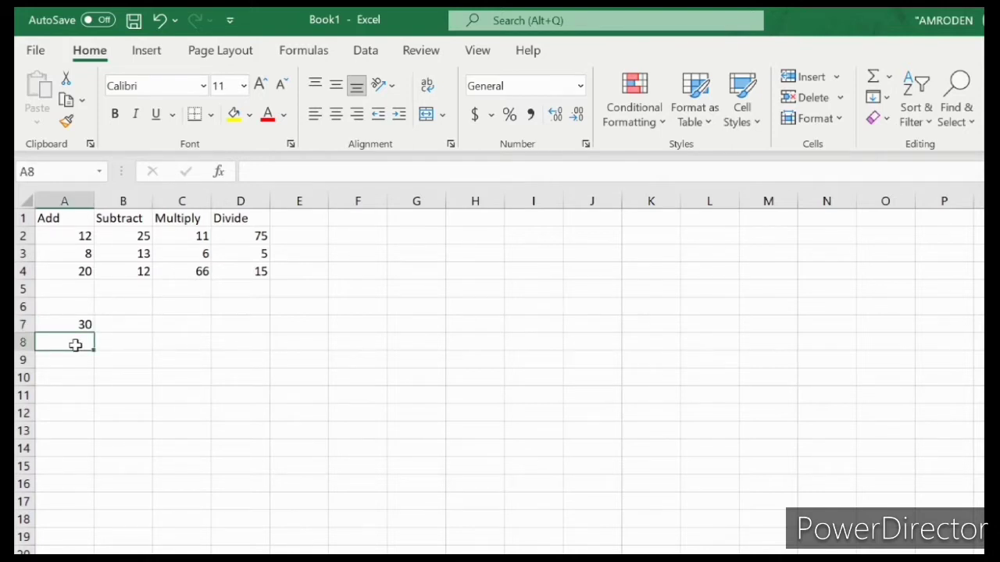
type("=")
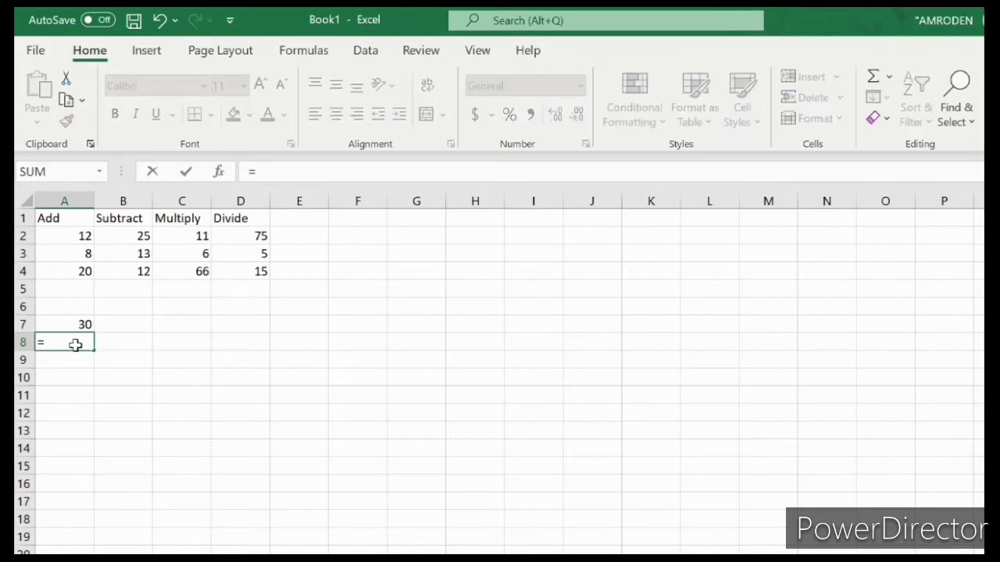
type("(3+3")
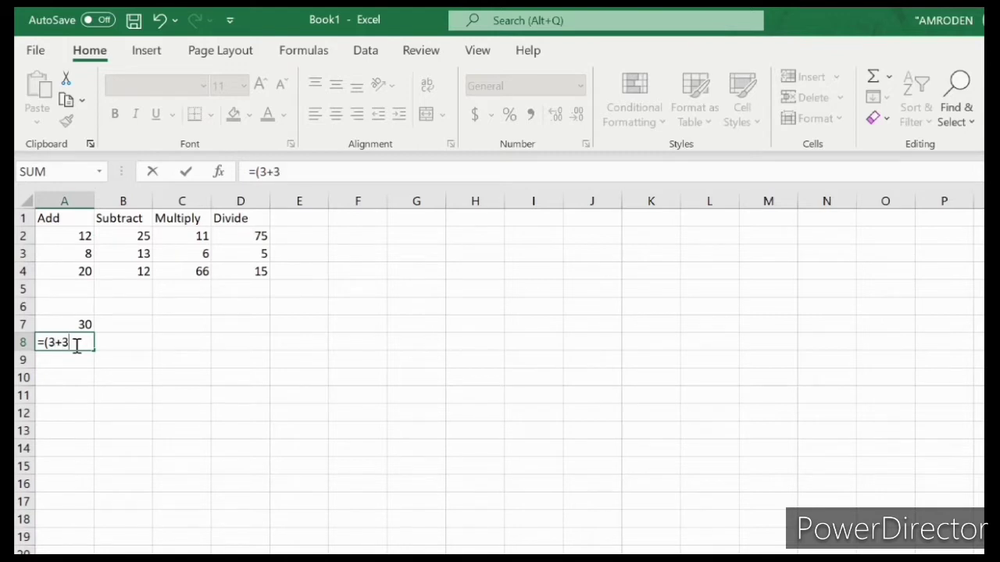
type("+12)/2")
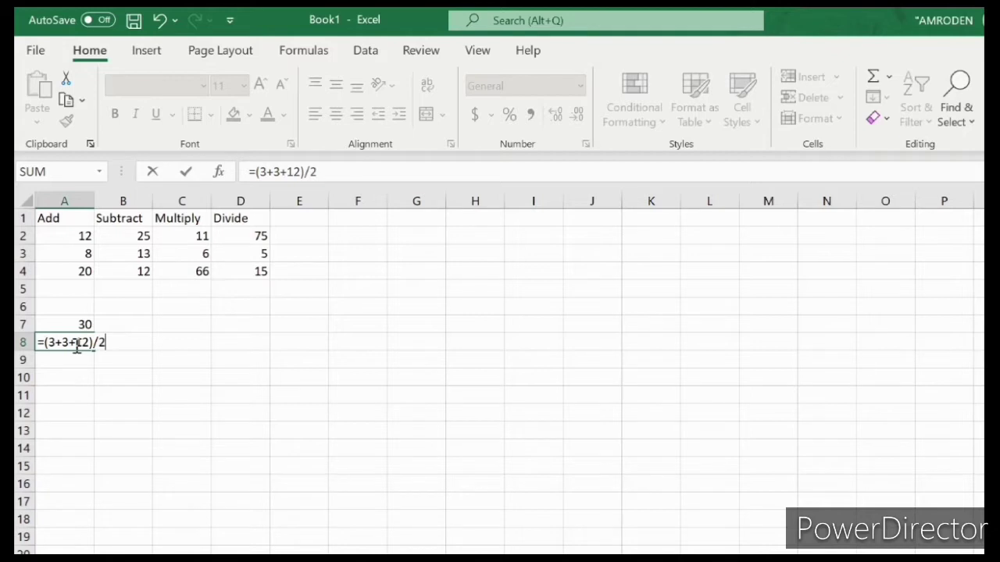
type("*4")
key("Return")
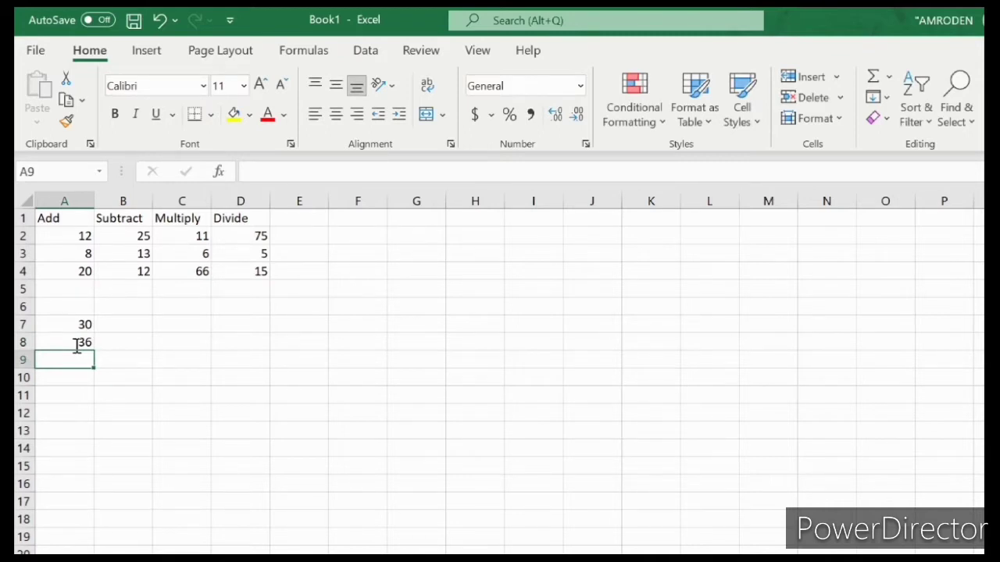
Step: Compare the formulas in A7 and A8 and clear cell A8
left_click(81, 325)
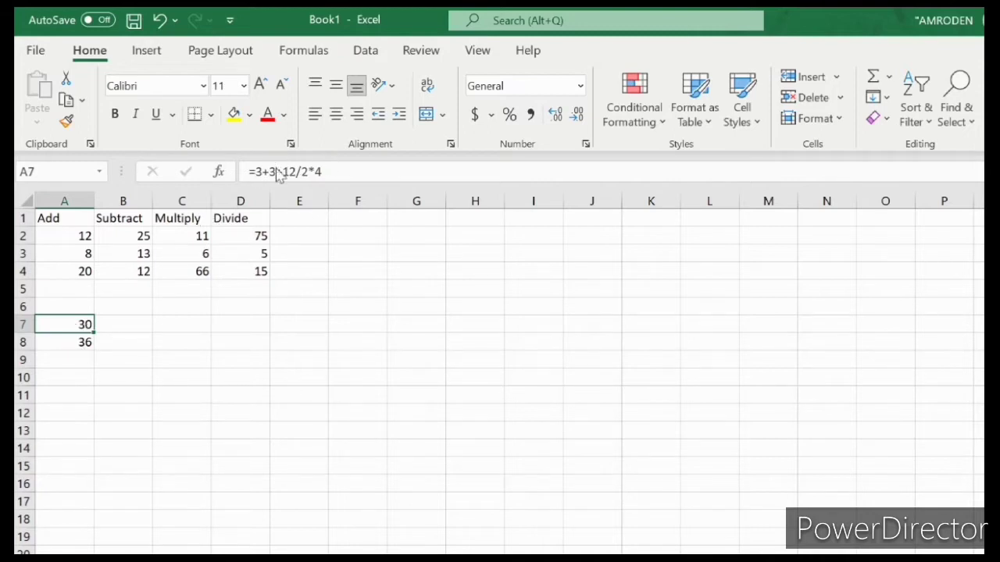
left_click(77, 343)
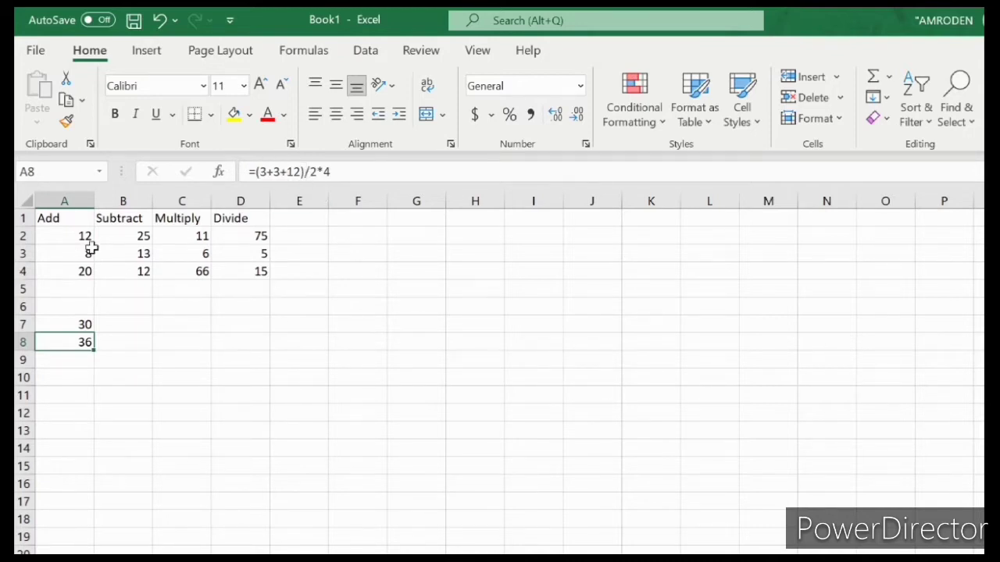
key("Delete")
Step: Enter the value 3 in each of the cells F2, F3 and F4
double_click(362, 235)
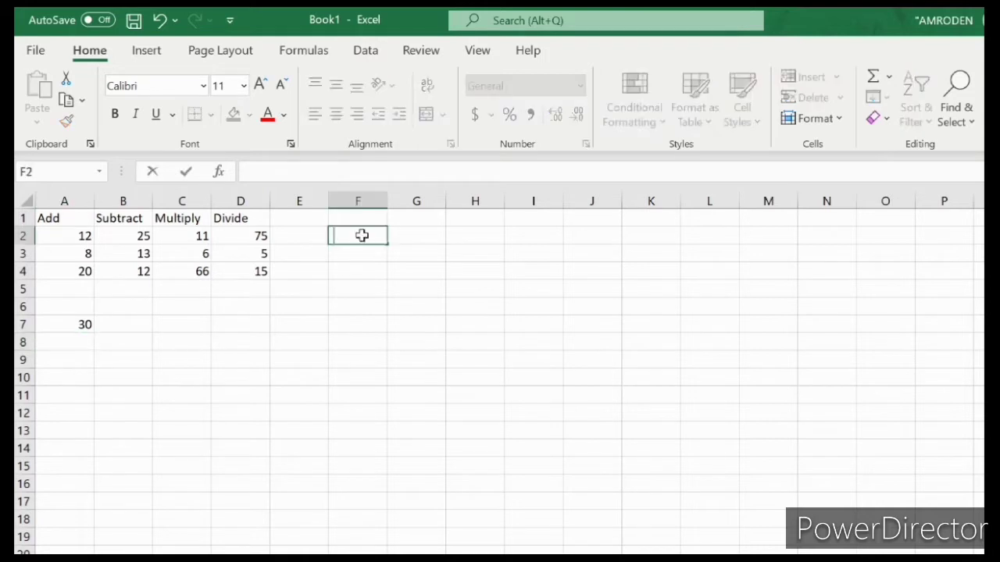
type("3")
key("Return")
type("3")
key("Return")
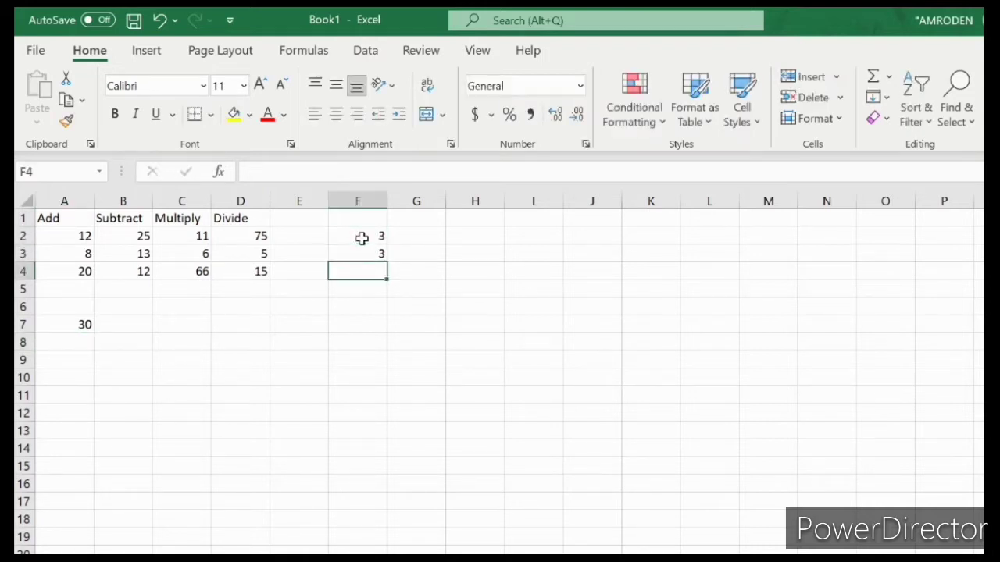
type("3")
Step: Fill the 3 from F2 down to F4 and total the range in F5 with AutoSum
left_click(367, 242)
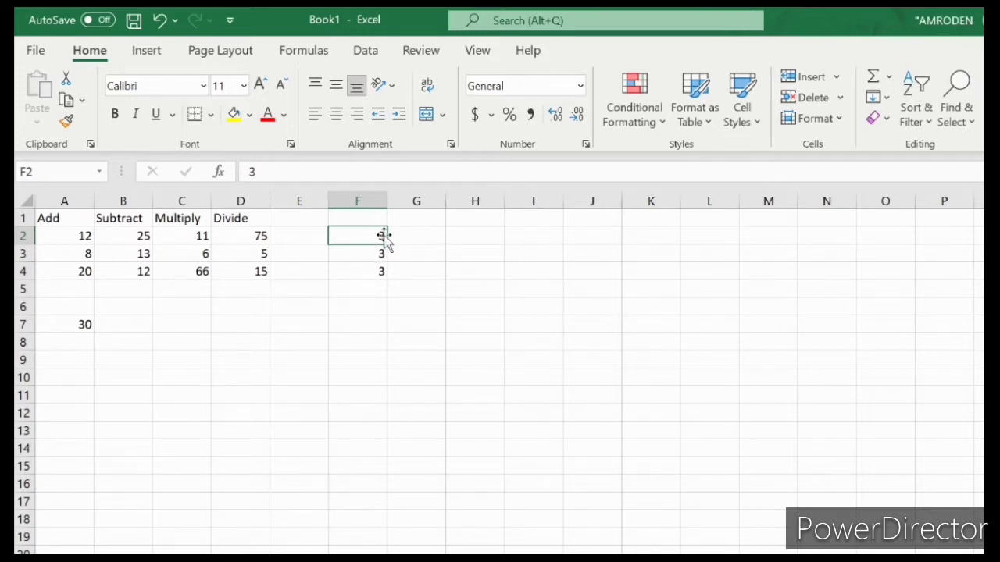
mouse_move(386, 244)
left_mouse_down()
mouse_move(388, 280)
mouse_move(374, 245)
mouse_move(392, 247)
left_mouse_up()
left_click_drag(389, 242, 386, 277)
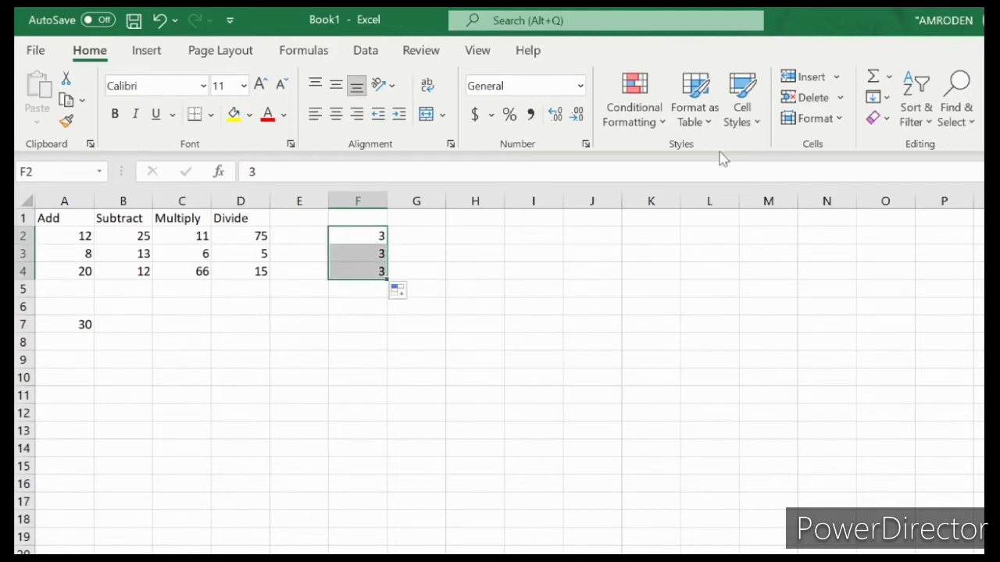
left_click(873, 75)
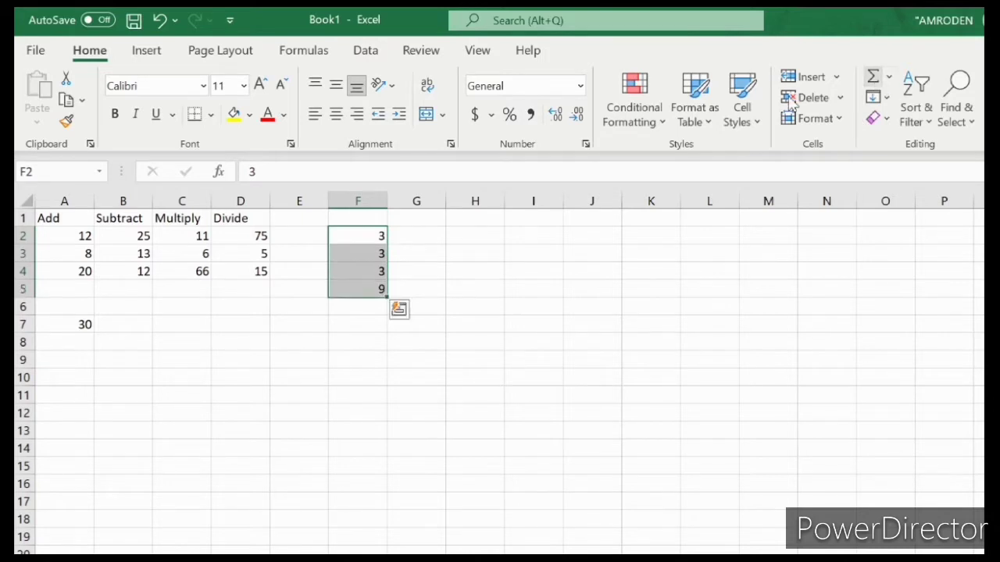
Step: Check the SUM formula in F5 and clear the cell
left_click(374, 289)
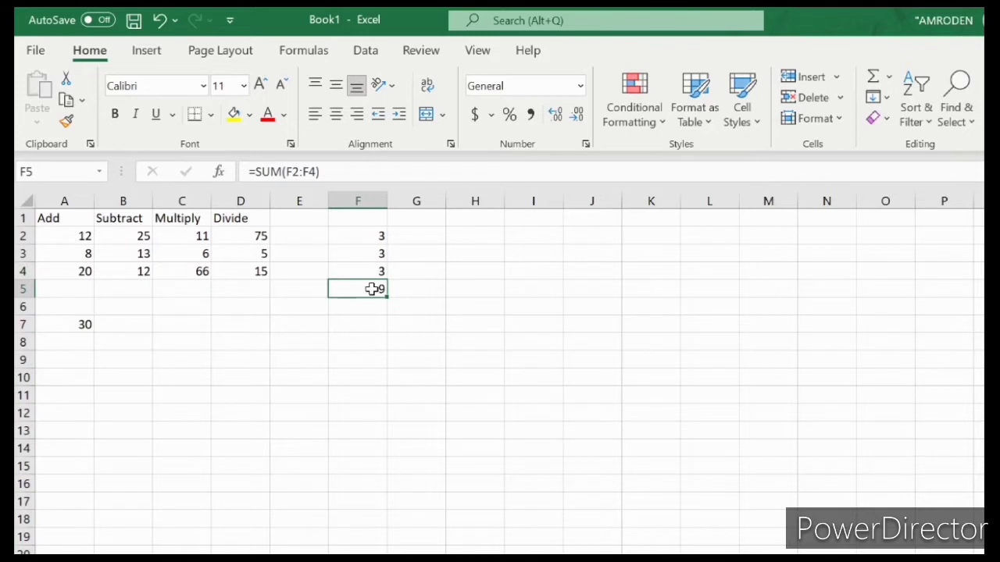
key("Delete")
double_click(206, 306)
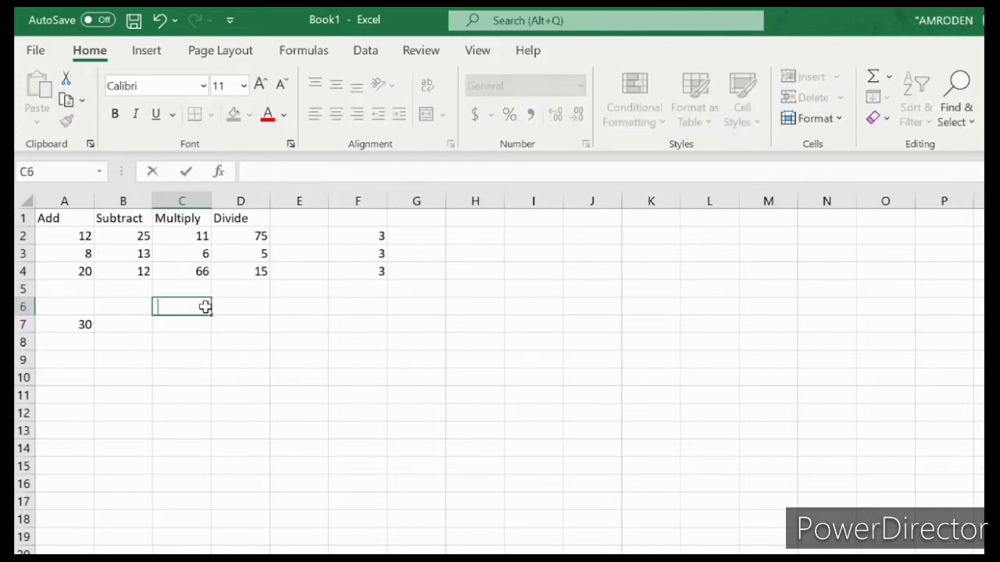
Step: Center the Add, Subtract, Multiply and Divide headings in A1:D1 horizontally
left_click(56, 221)
left_click_drag(95, 220, 223, 216)
left_click(80, 213)
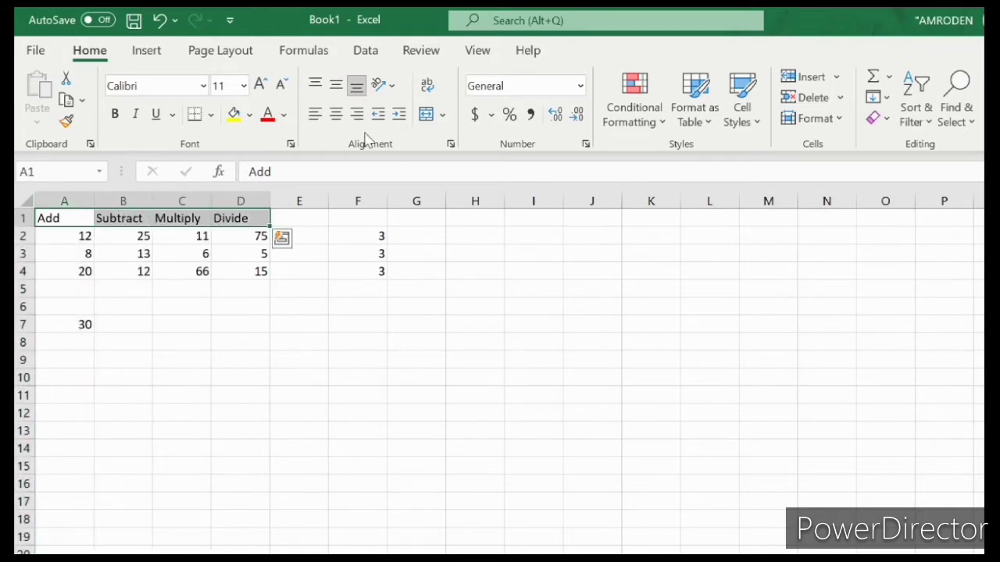
left_click(337, 115)
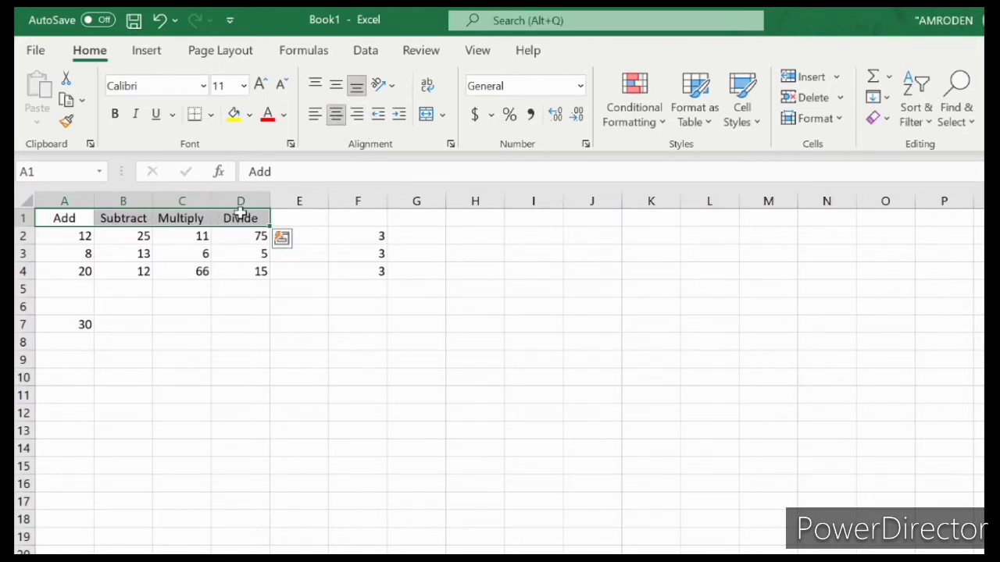
left_click(249, 240)
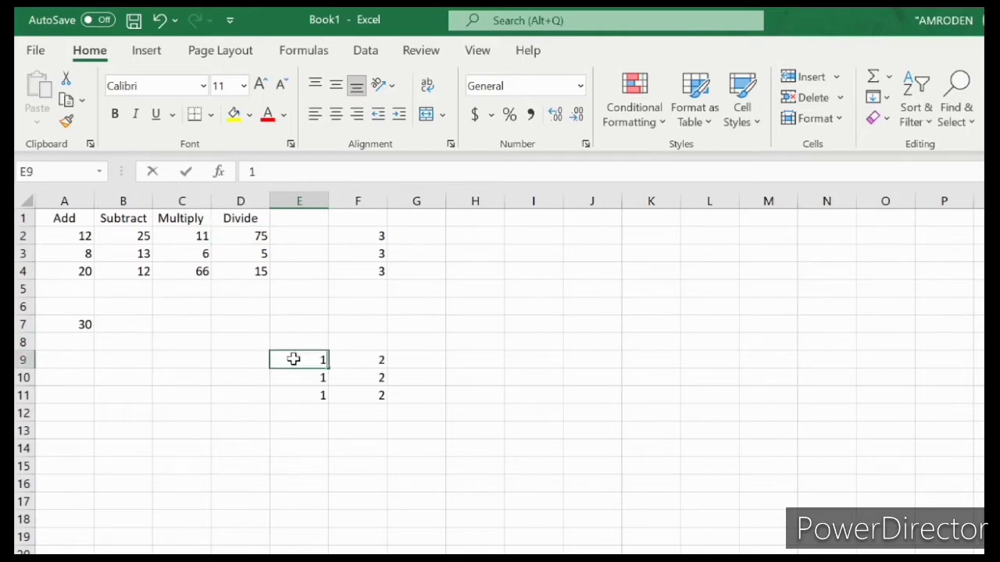
Step: Replace the content of E9 with 1 and fill it down to E11
key("BackSpace")
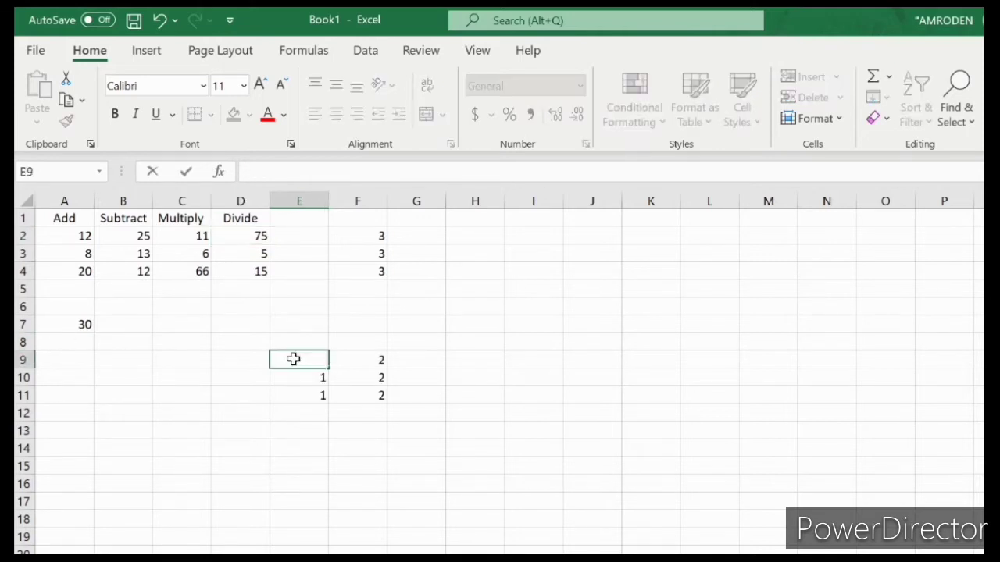
type("1")
left_click(295, 367)
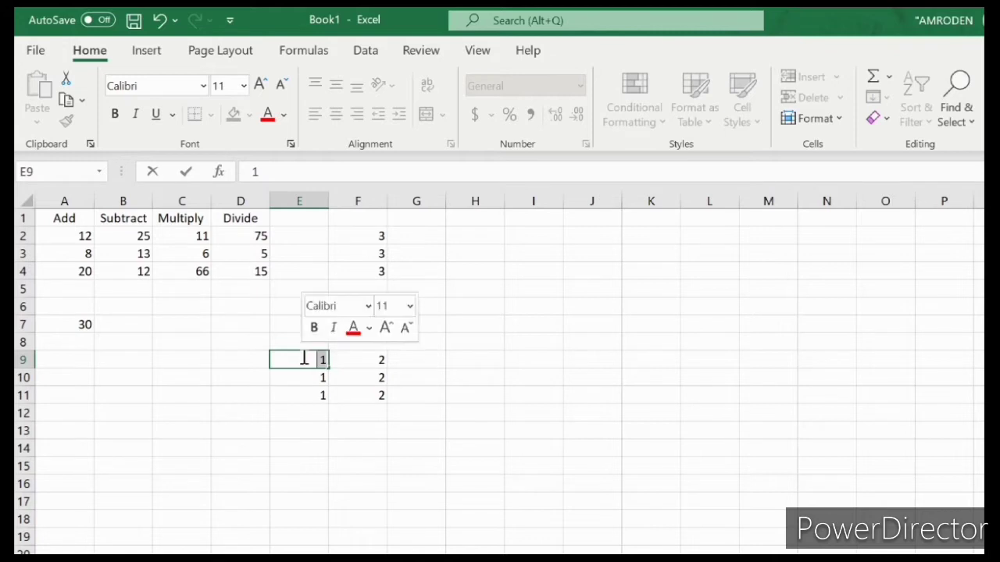
left_click_drag(331, 368, 331, 406)
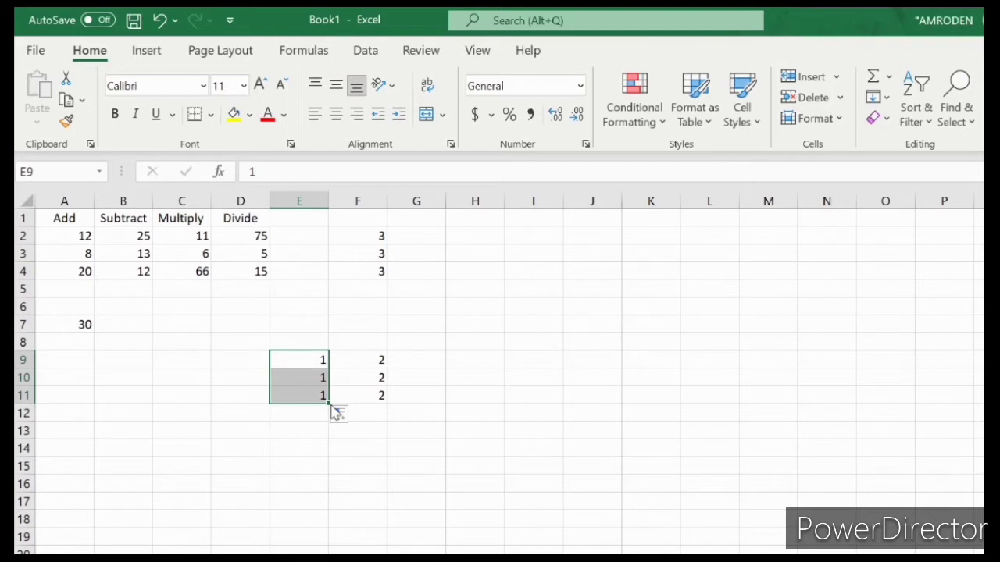
Step: Try to copy the values in E9:E11 to H2
key("ctrl+c")
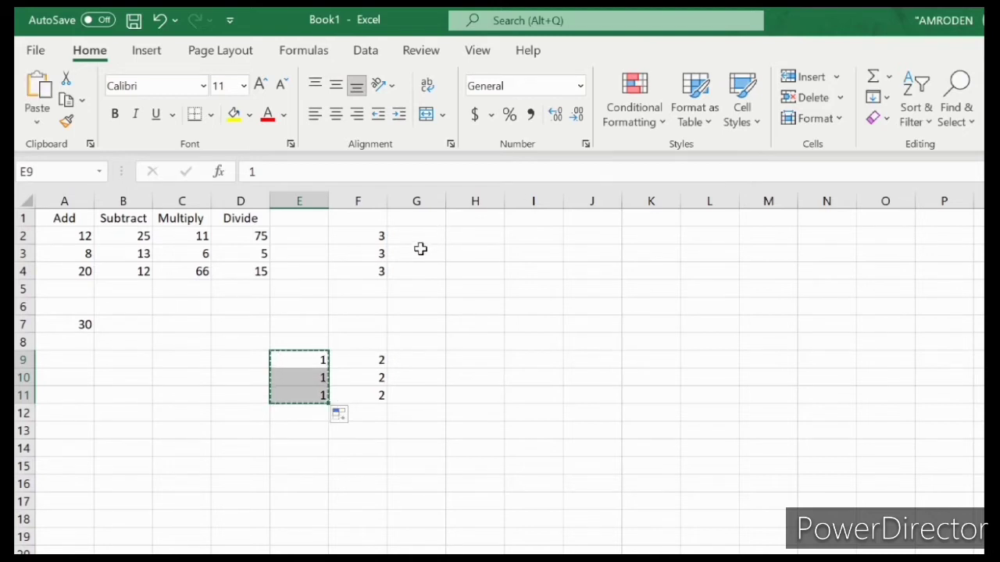
left_click(473, 239)
right_click(474, 239)
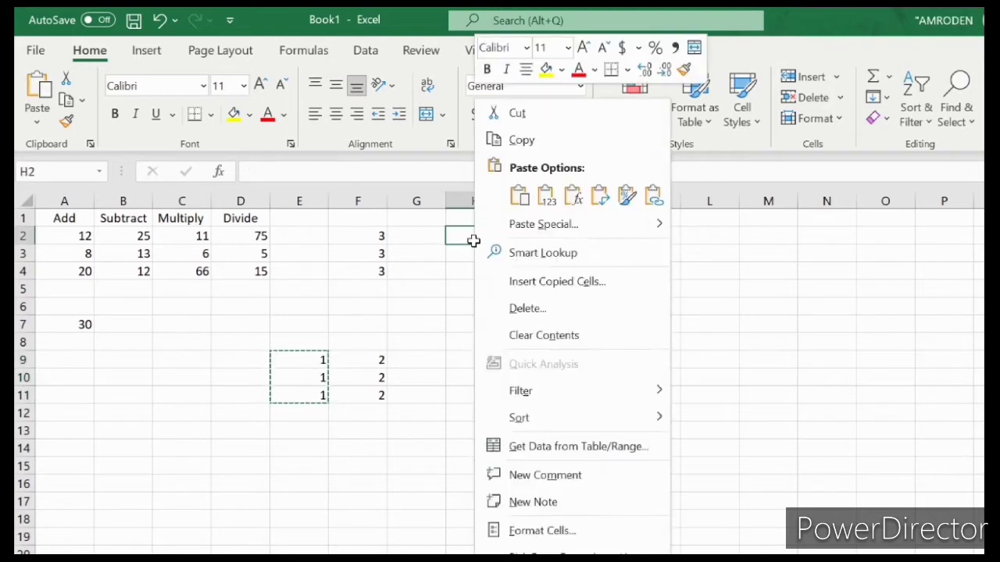
left_click(525, 141)
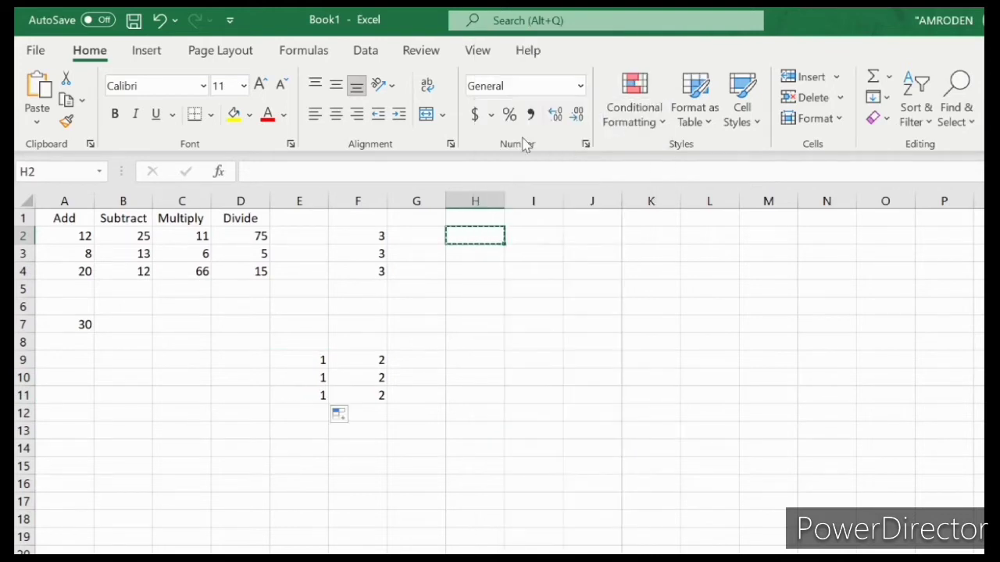
key("Escape")
Step: Enter 1 in E9 again and fill the value down through E11
left_click(303, 364)
key("BackSpace")
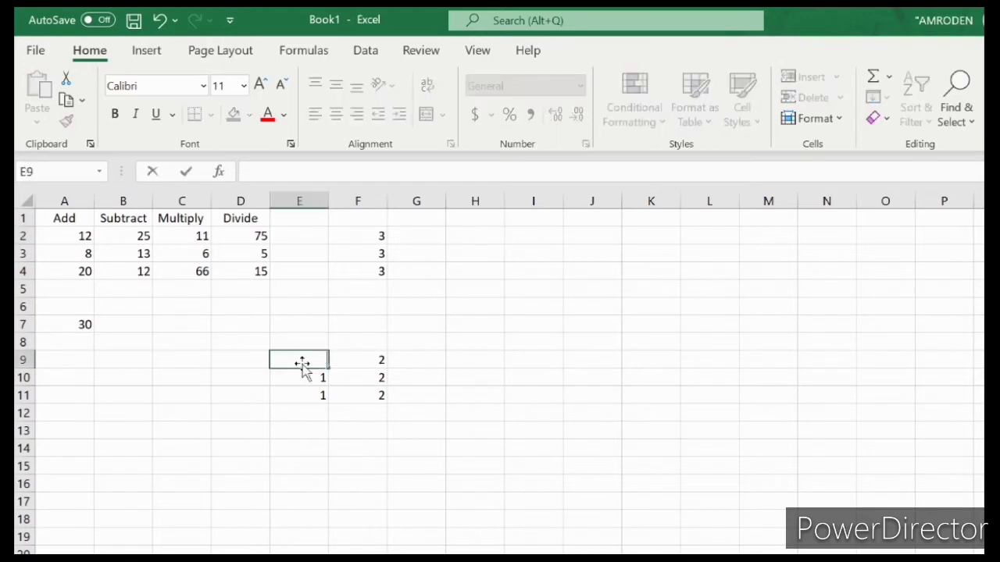
type("1")
left_click(285, 356)
key("Escape")
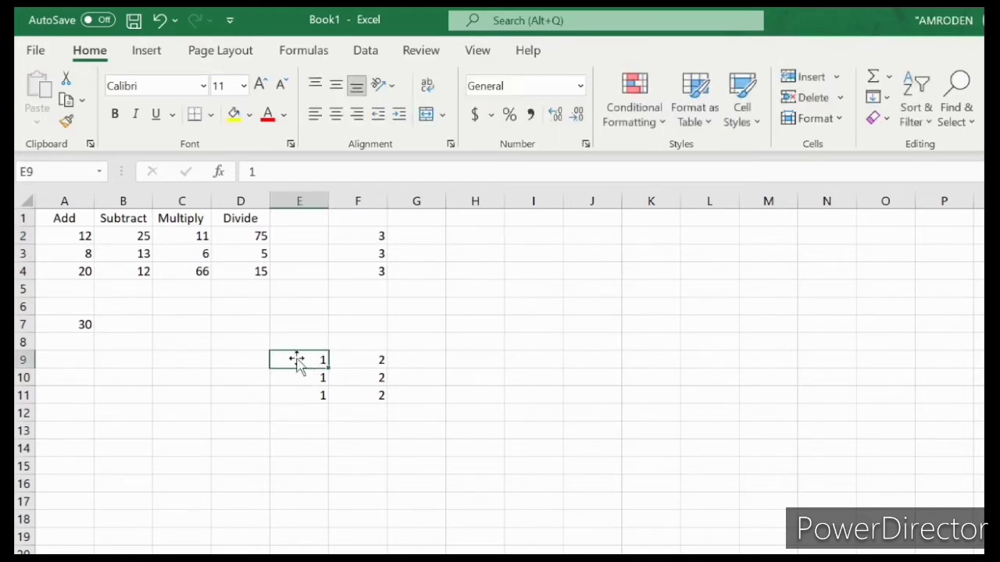
left_click_drag(331, 370, 330, 411)
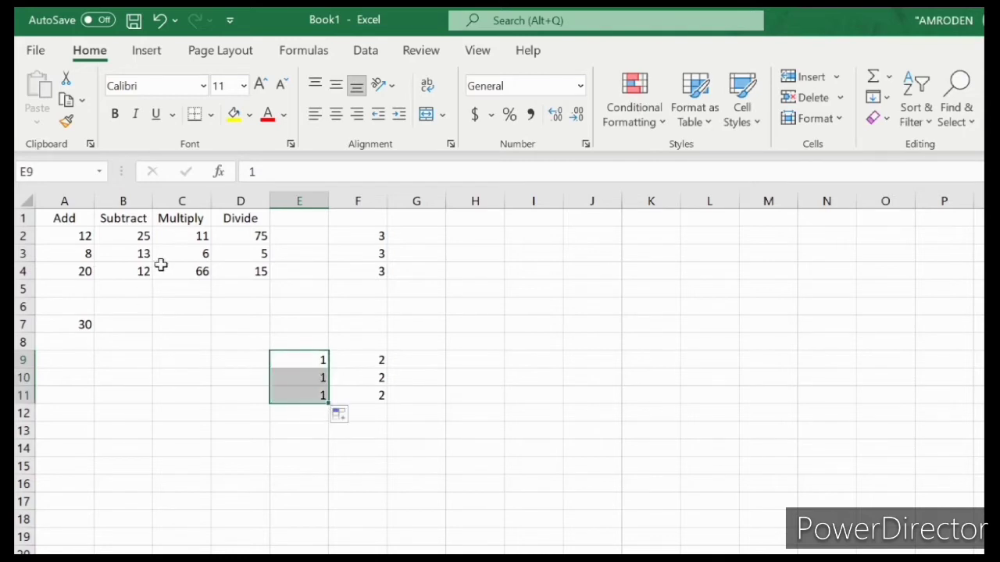
Step: Copy the values in E9:E11 and paste them into column I starting at I4
left_click(66, 99)
left_click(538, 271)
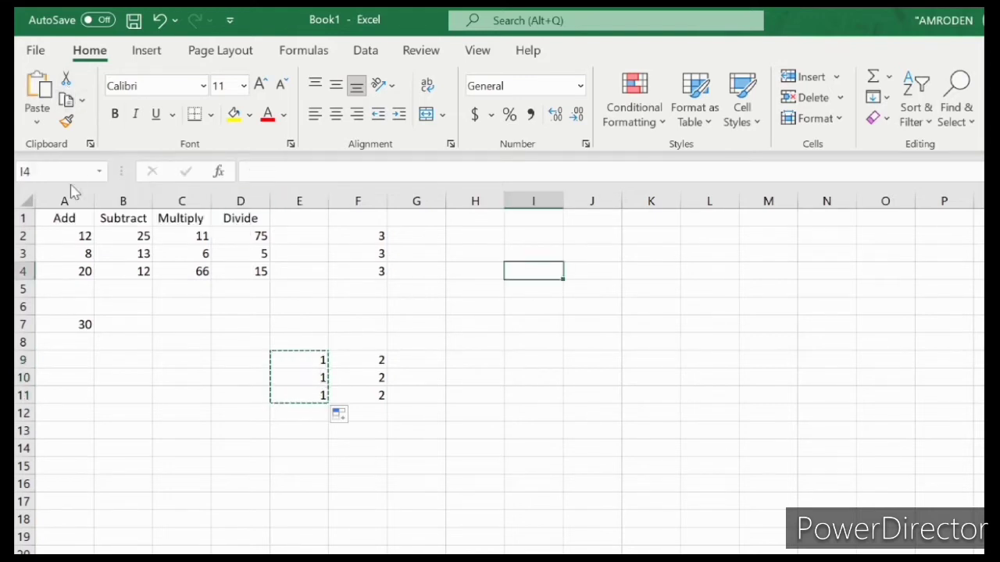
left_click(37, 92)
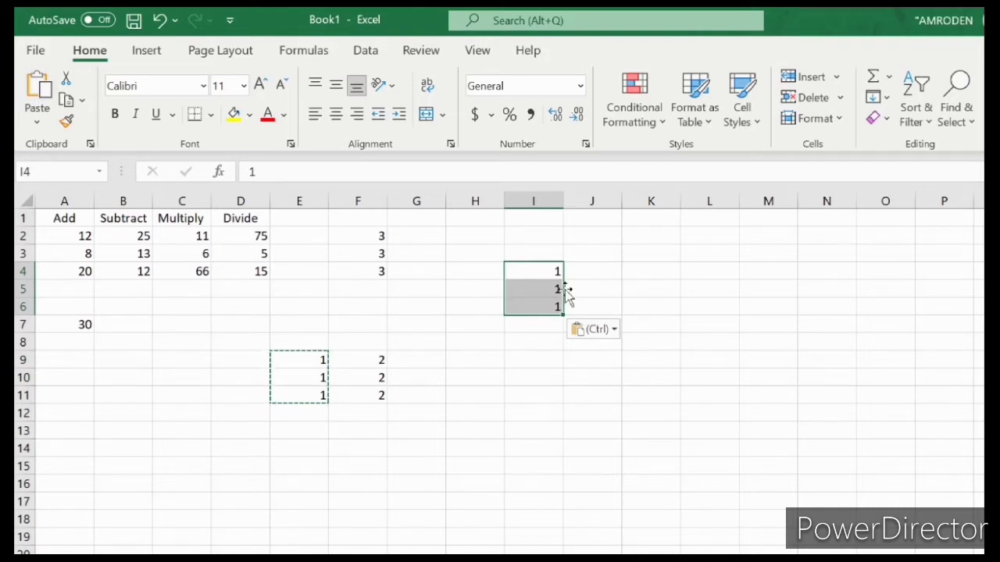
Step: Re-enter 1 in E9 and fill it down through E11
left_click(549, 372)
left_click(303, 367)
key("BackSpace")
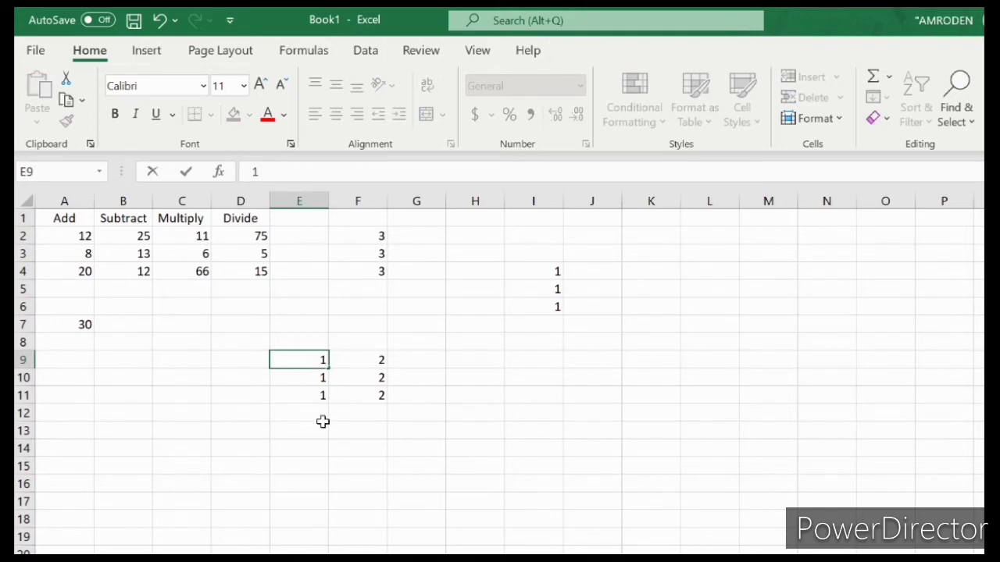
left_click(316, 429)
left_click(295, 357)
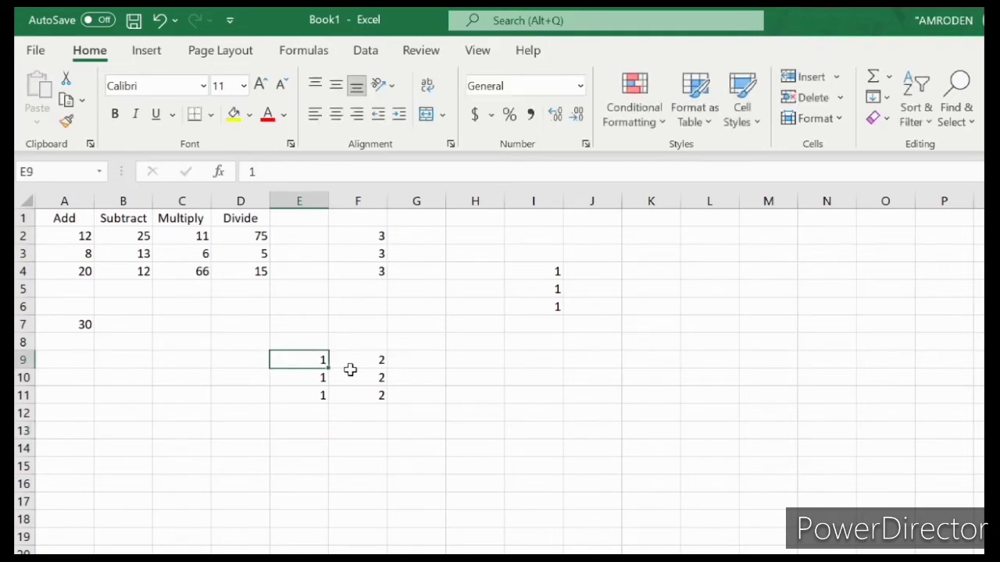
left_click_drag(331, 403, 330, 404)
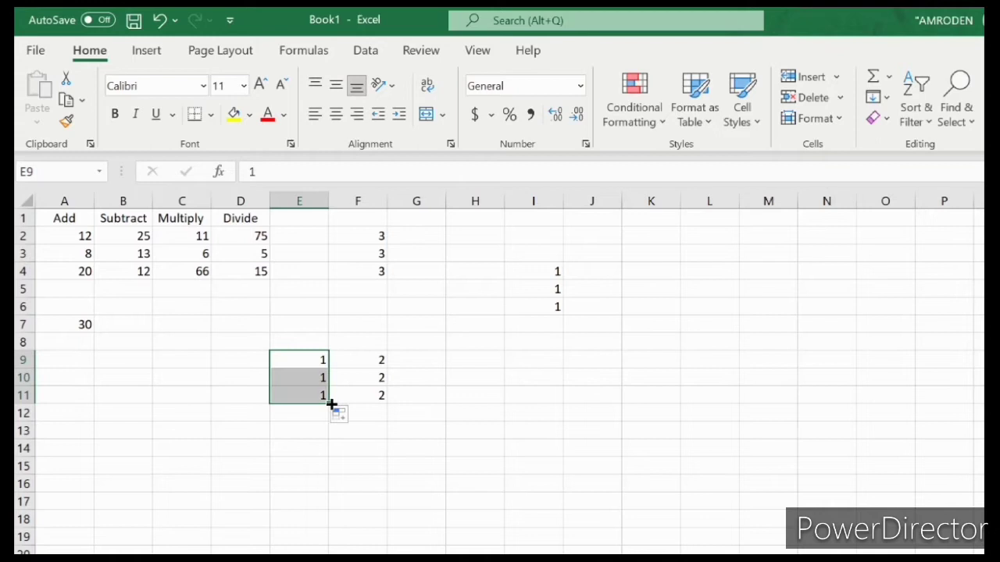
Step: Cut the values in E9:E11 and paste them into column H starting at H9
left_click(68, 85)
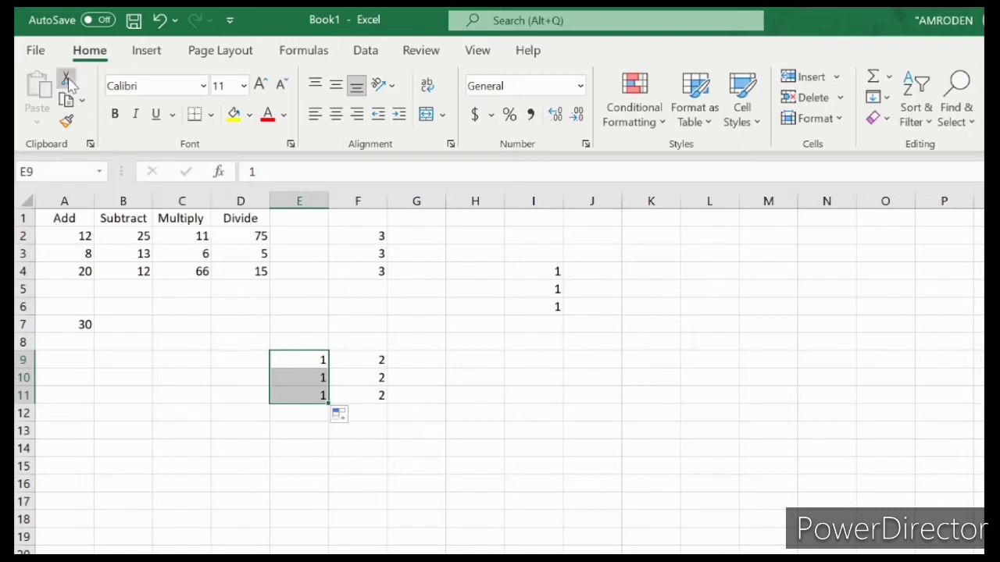
left_click(469, 362)
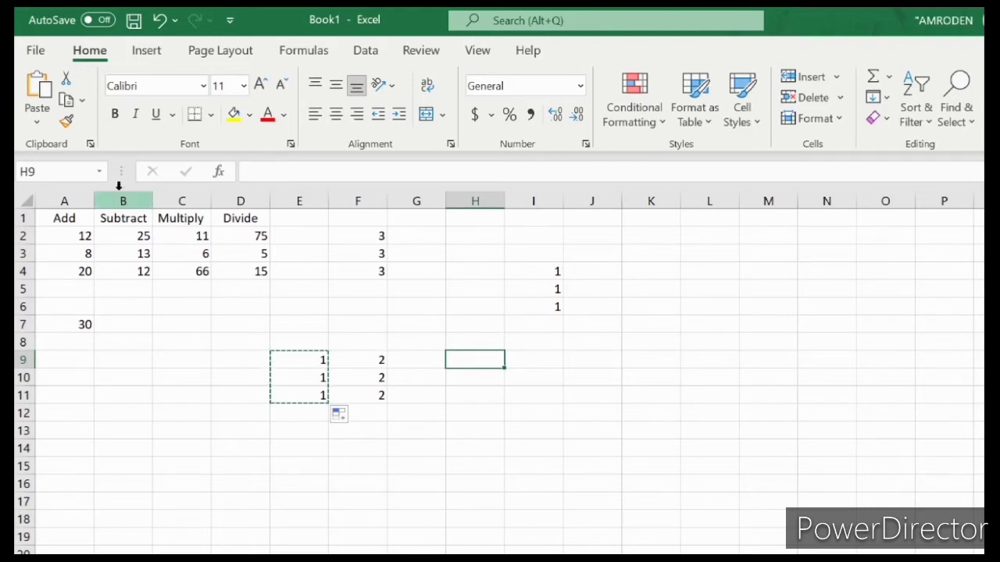
left_click(39, 105)
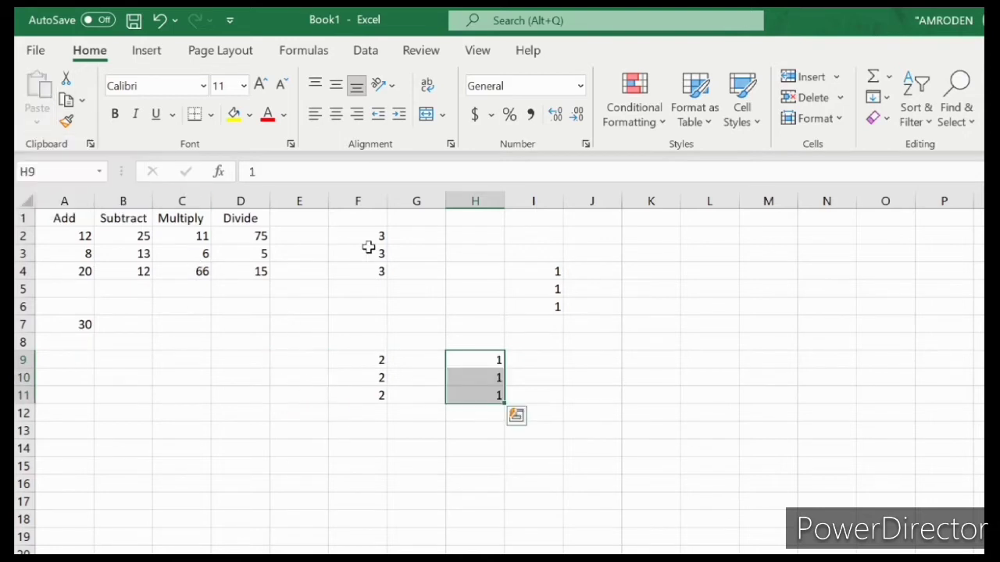
Step: Extend the values in F2:G2 down through row 6, and clear the whole block F2:G6
double_click(374, 306)
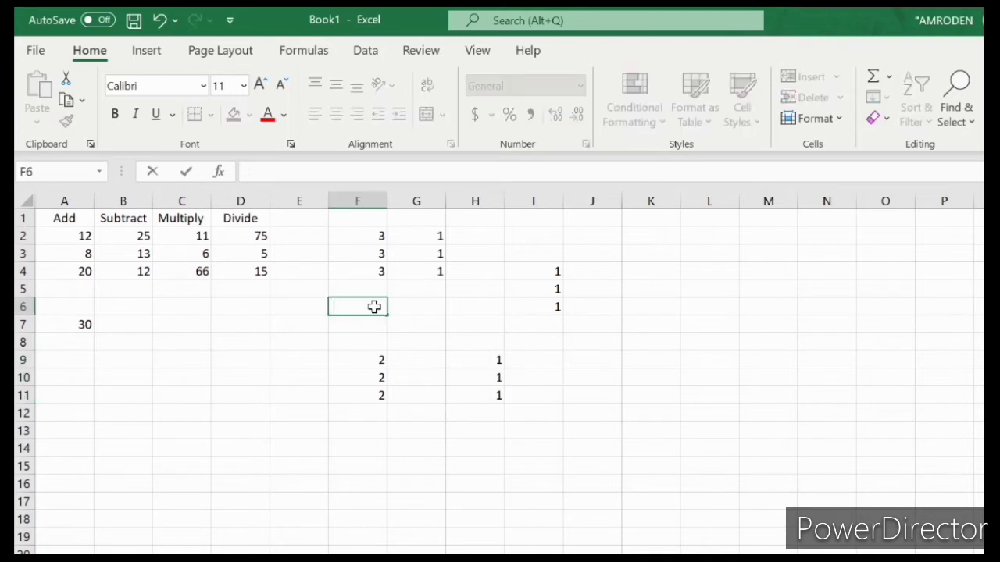
left_click(250, 354)
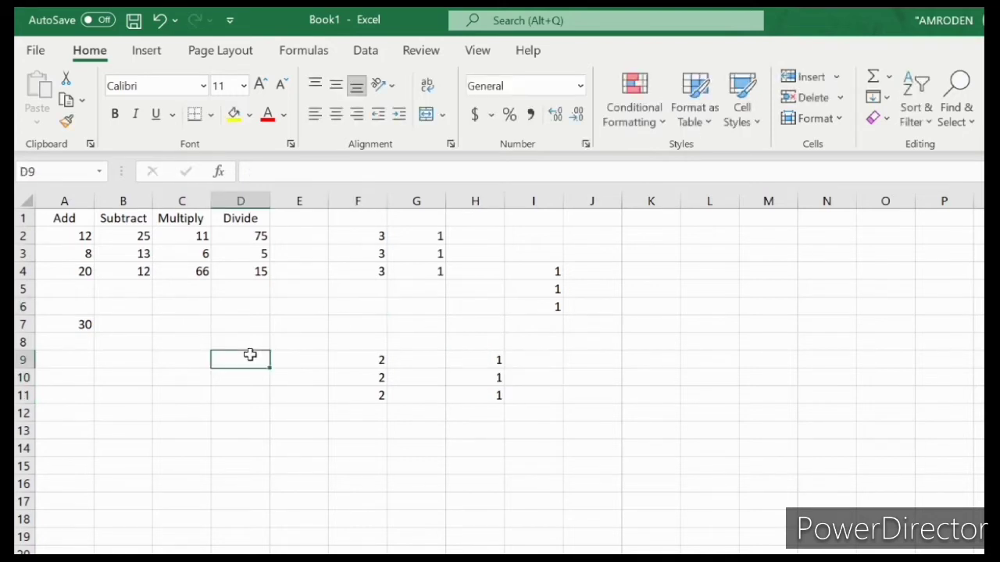
left_click(354, 240)
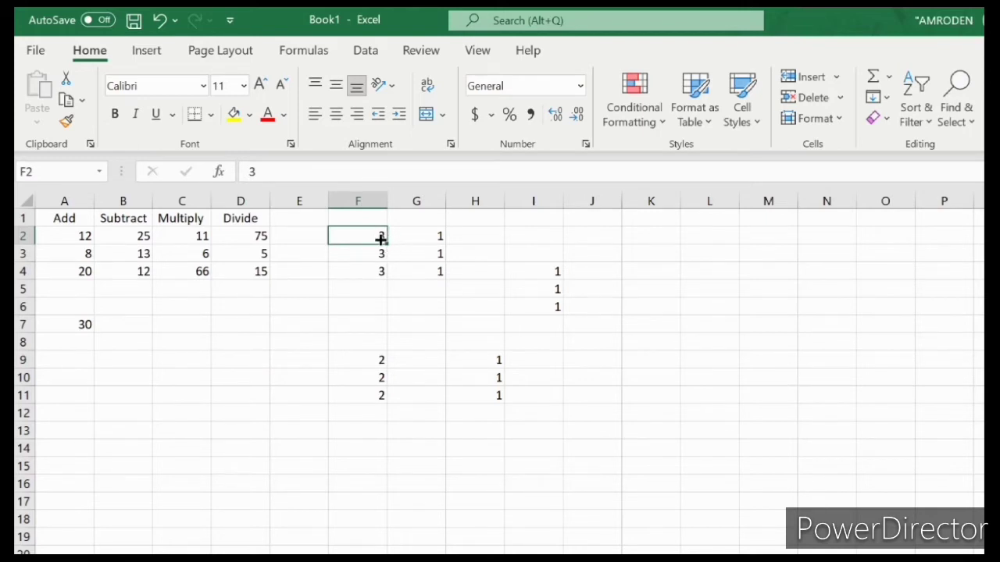
mouse_move(384, 237)
left_mouse_down()
mouse_move(394, 249)
mouse_move(368, 242)
mouse_move(395, 238)
left_mouse_up()
left_click_drag(442, 260, 453, 320)
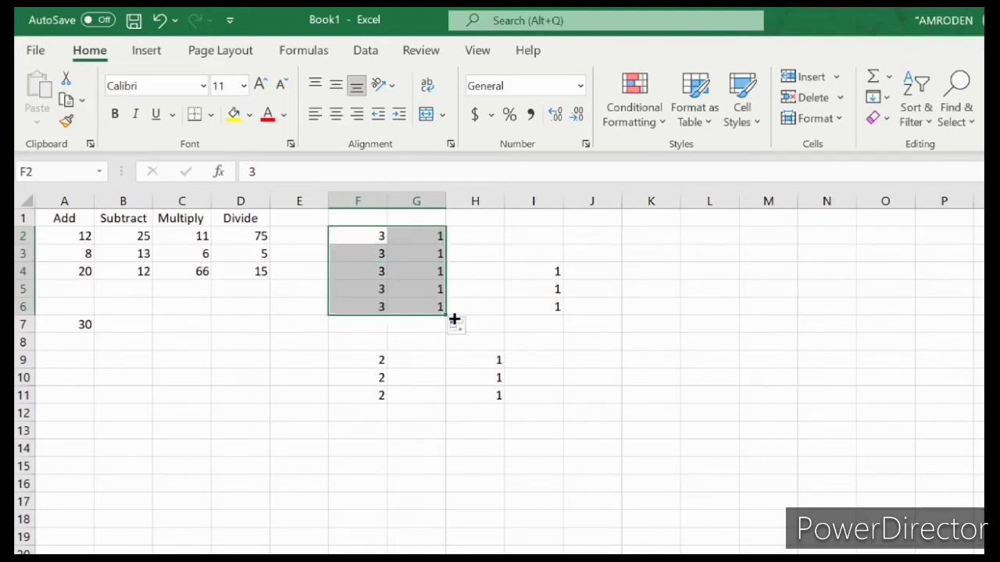
key("Delete")
left_click(486, 271)
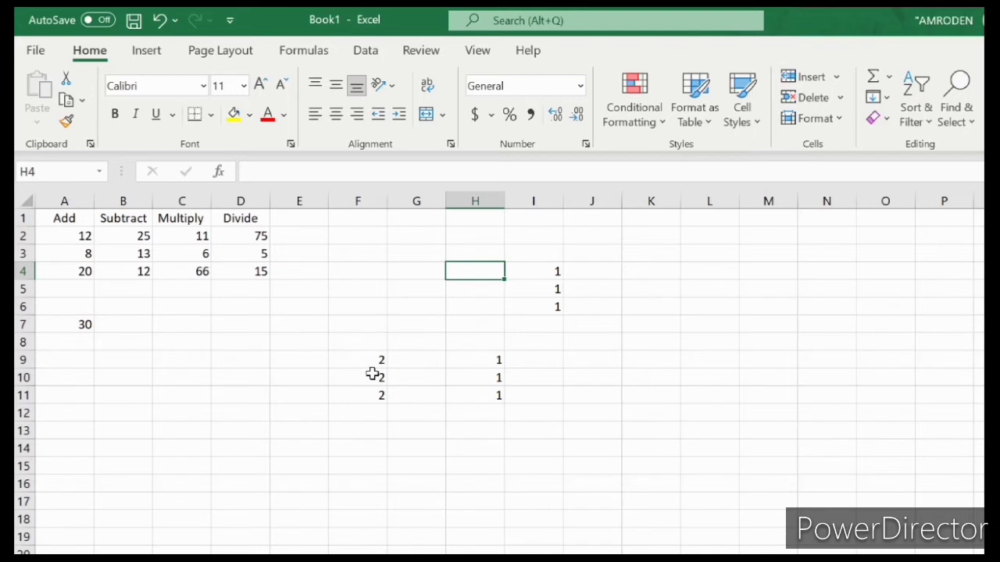
Step: Enter 1 in each of the cells G9, G10 and G11
left_click(420, 359)
type("1")
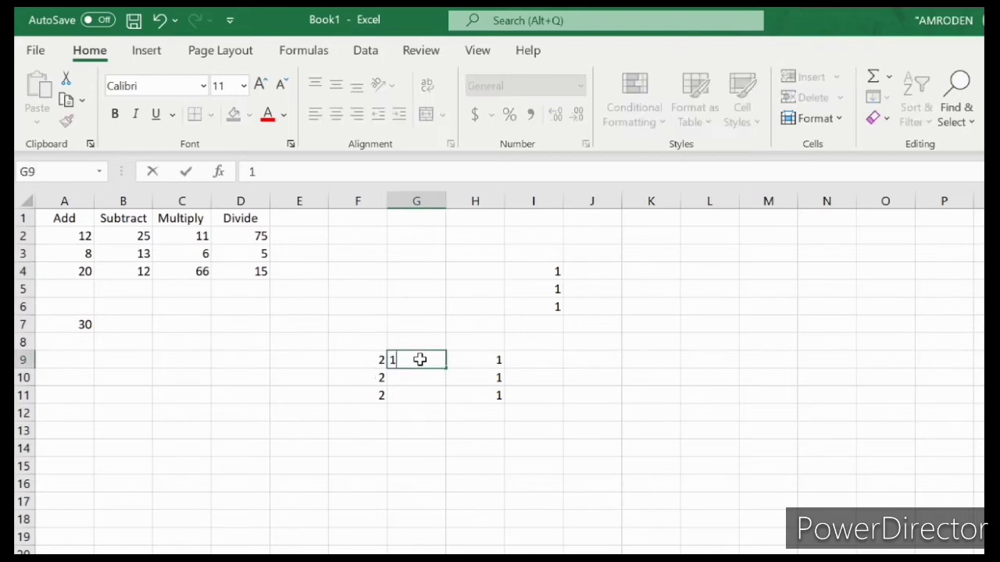
key("Return")
type("1")
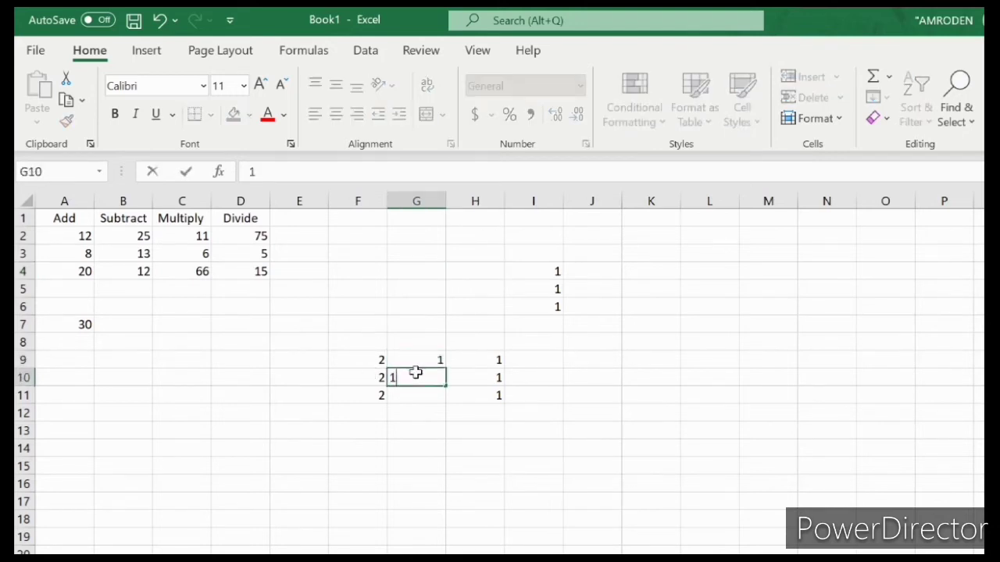
key("Return")
type("1")
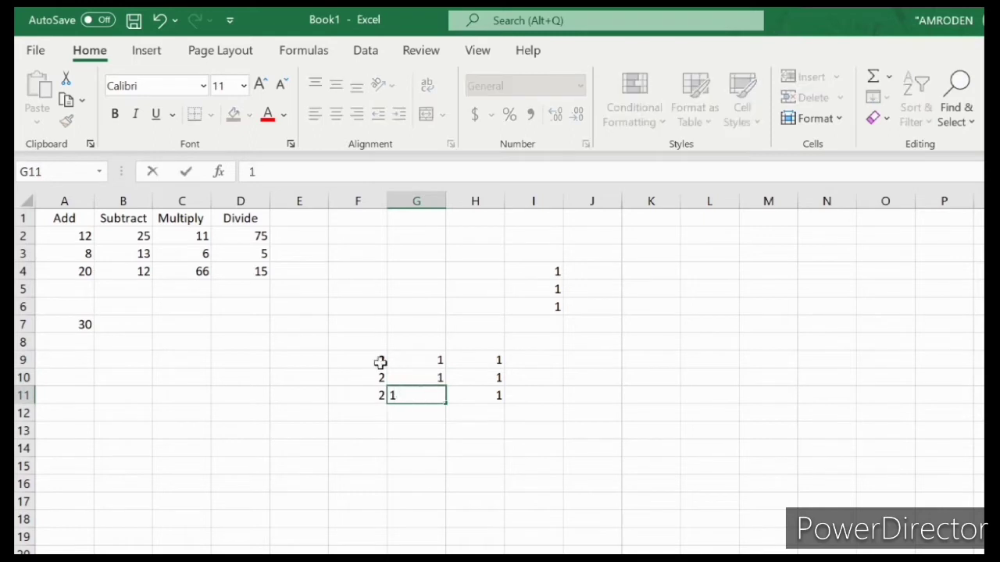
Step: Select F9 through H9 and clear their contents
left_click(373, 361)
left_click_drag(386, 371, 506, 367)
key("Delete")
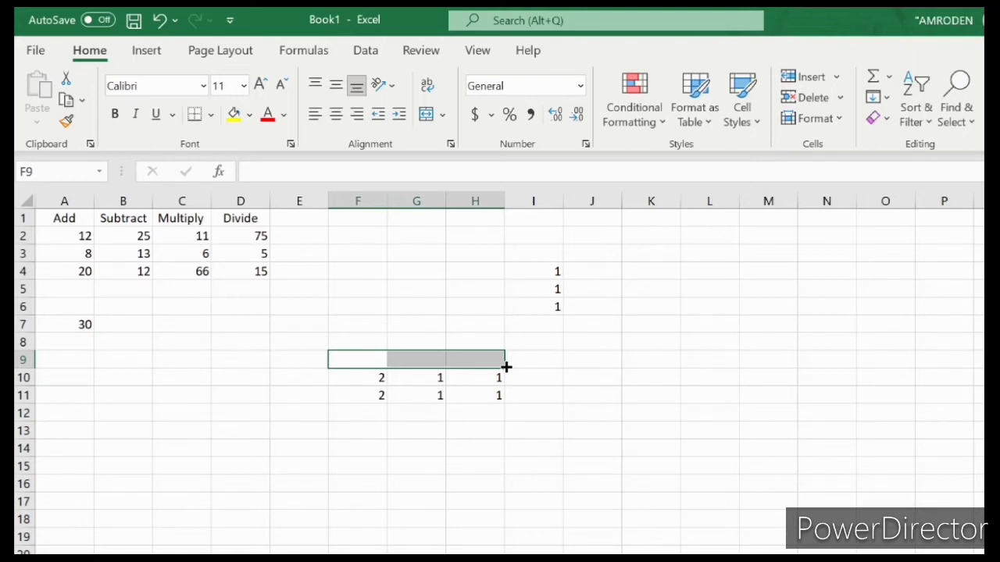
Step: Enter the sentence "Now is the time for all good men to go to the aid of their army" in A14
type("Now ")
type("is the toime for all good")
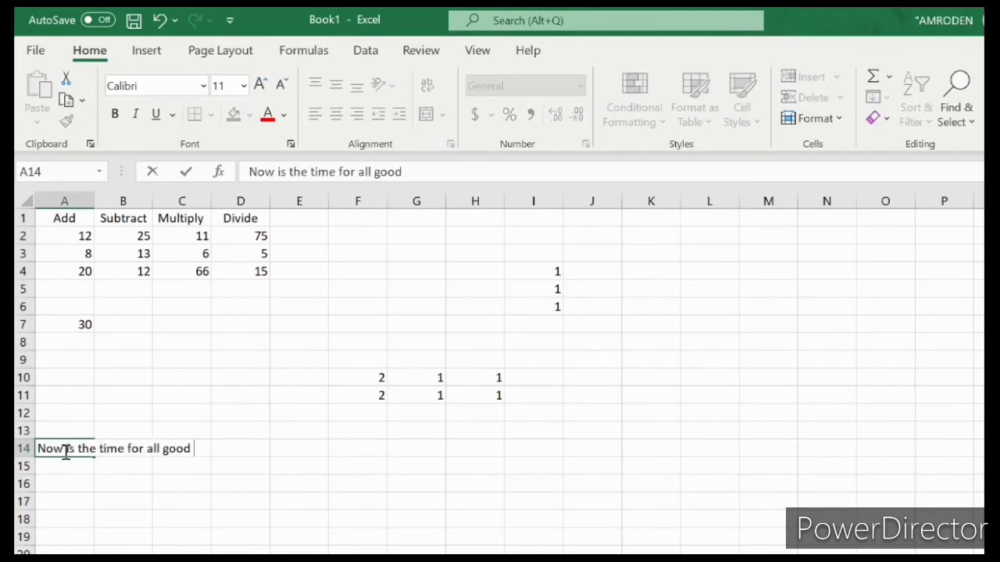
type("men to g")
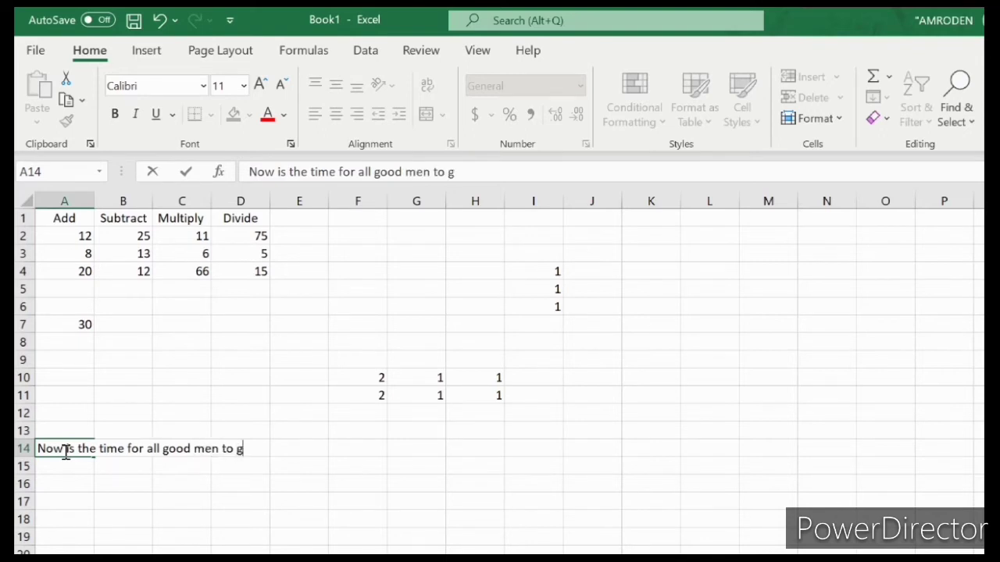
type("o to the aid")
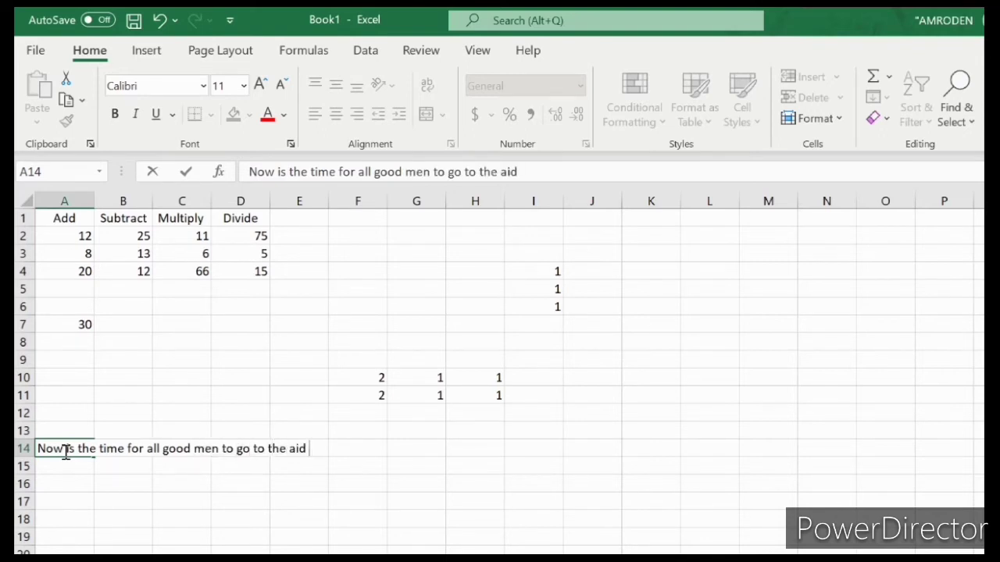
type(" of their")
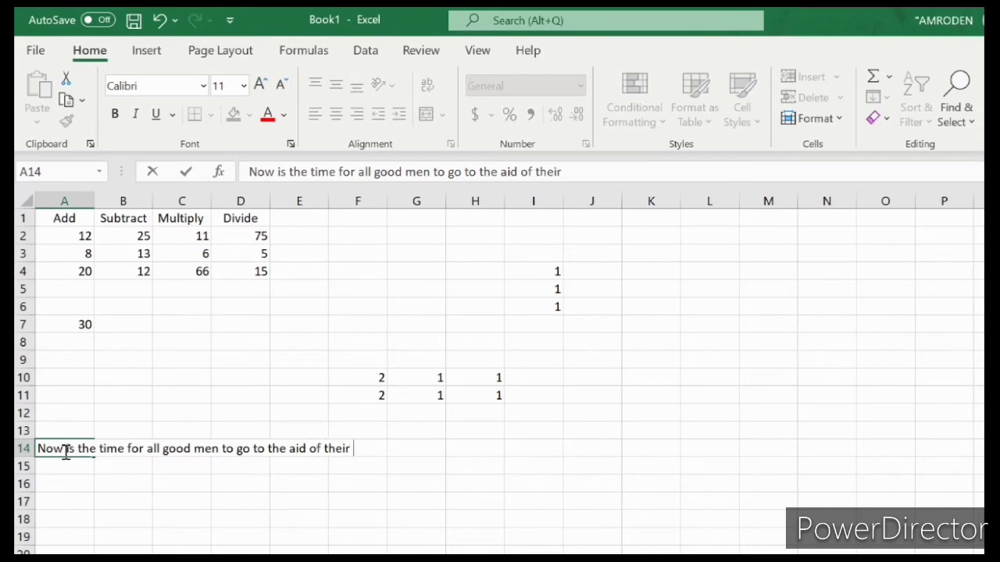
type(" army")
double_click(241, 395)
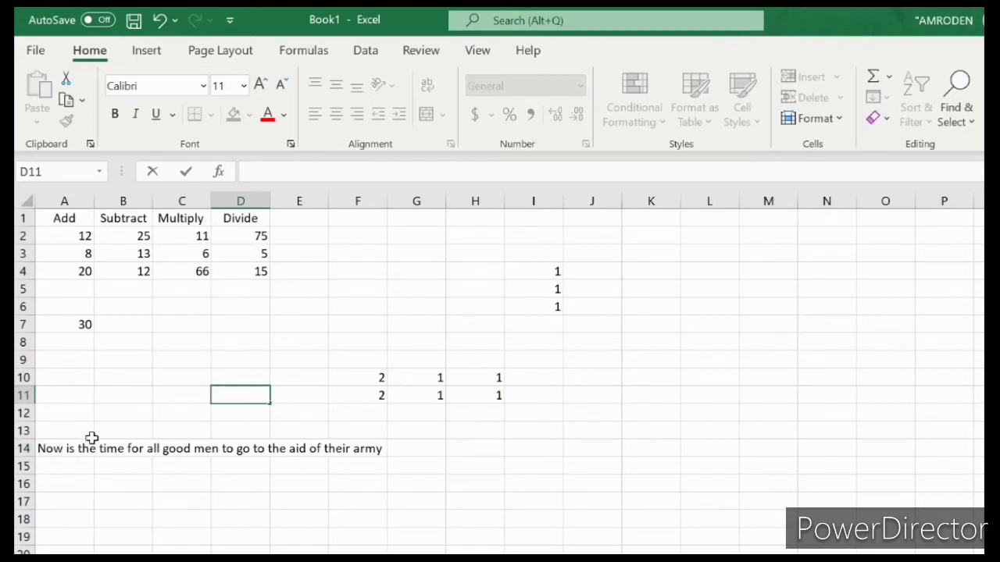
Step: Enter "test" in B14, directly beside the long sentence
left_click(62, 455)
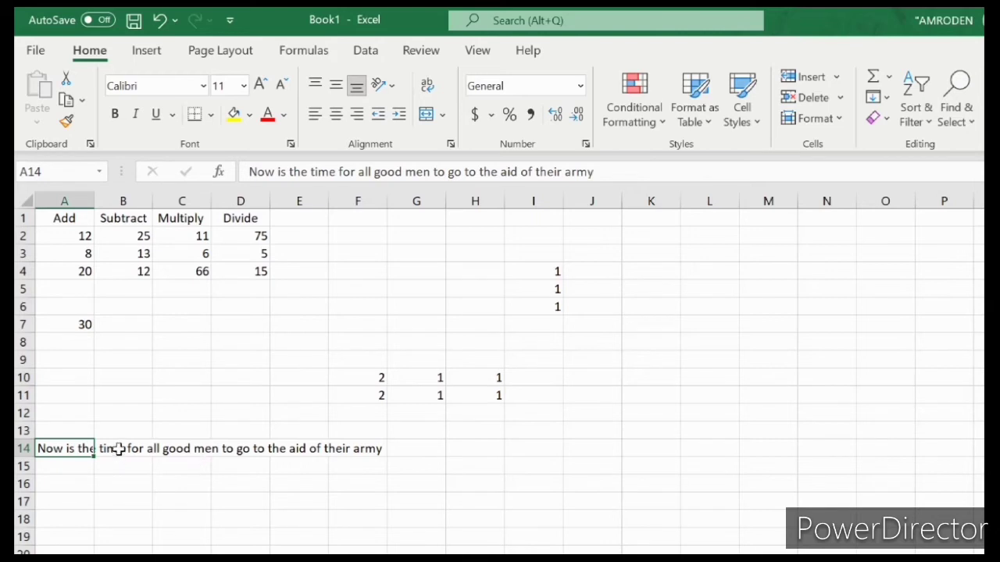
left_click(118, 449)
type("test")
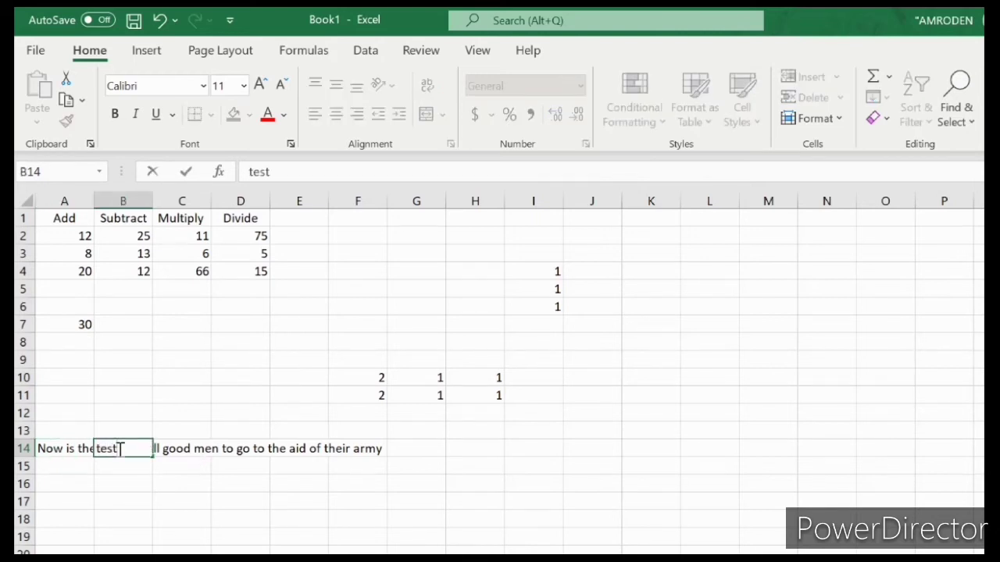
key("Return")
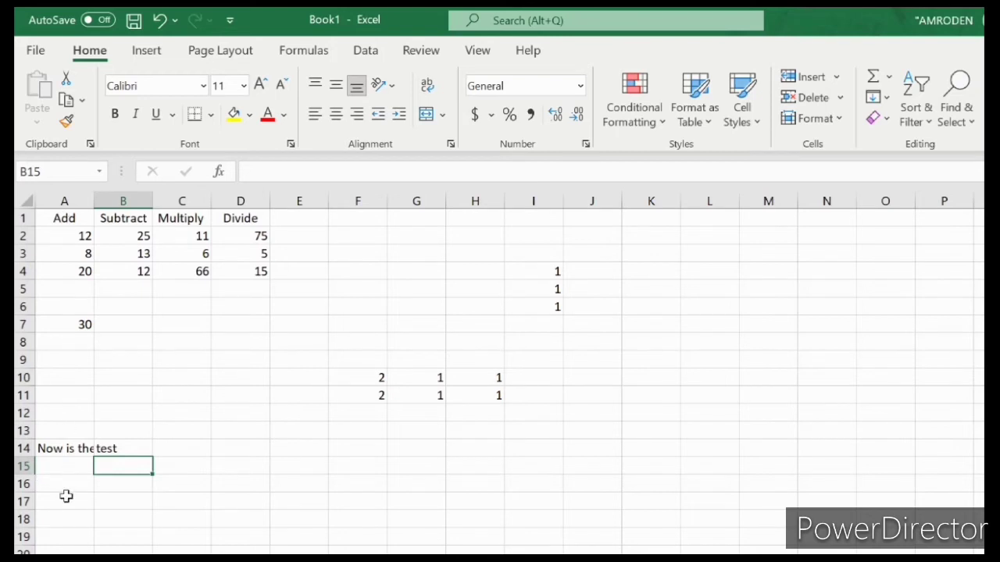
Step: Set the width of column A to 55 through the column width setting
left_click(70, 450)
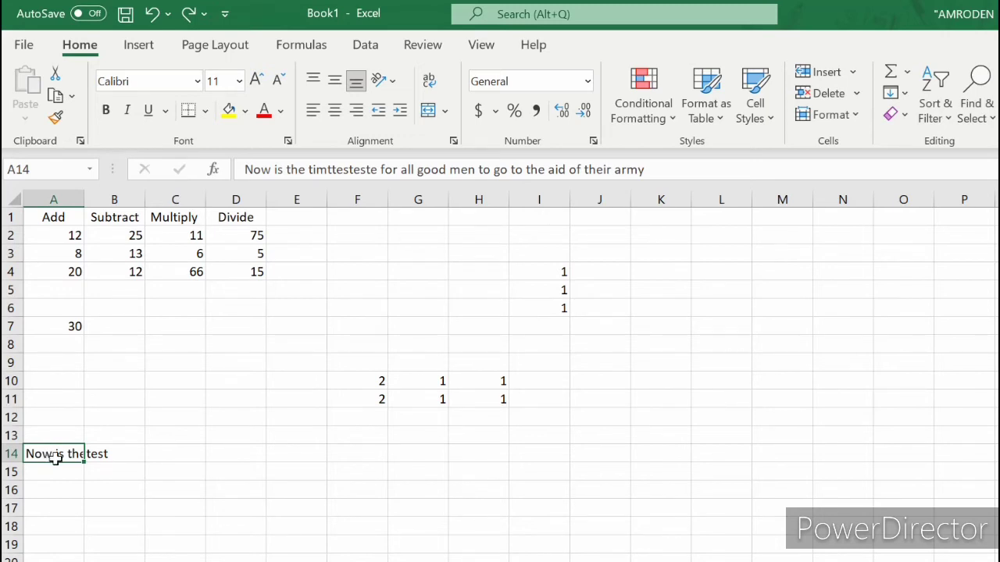
left_click(833, 117)
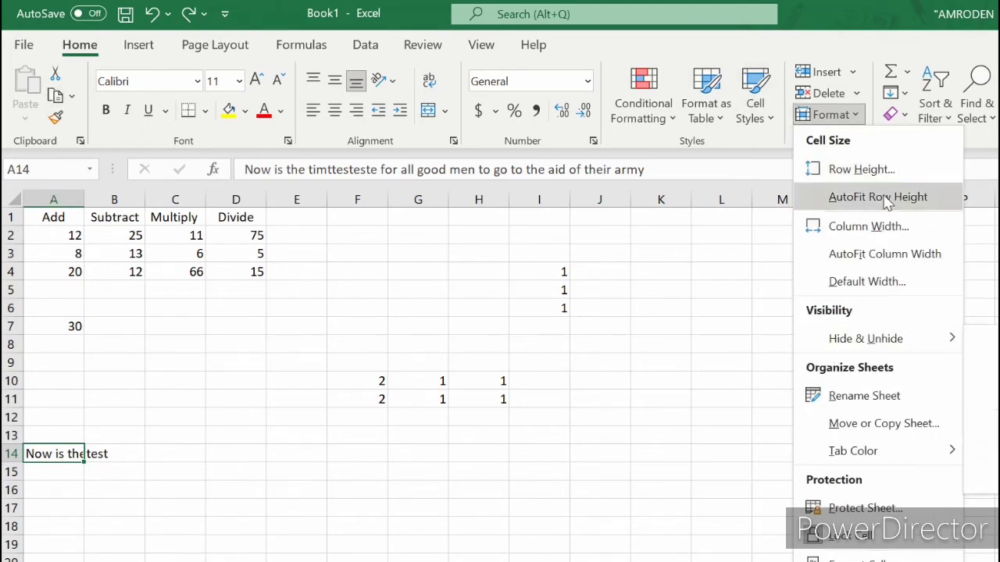
left_click(872, 233)
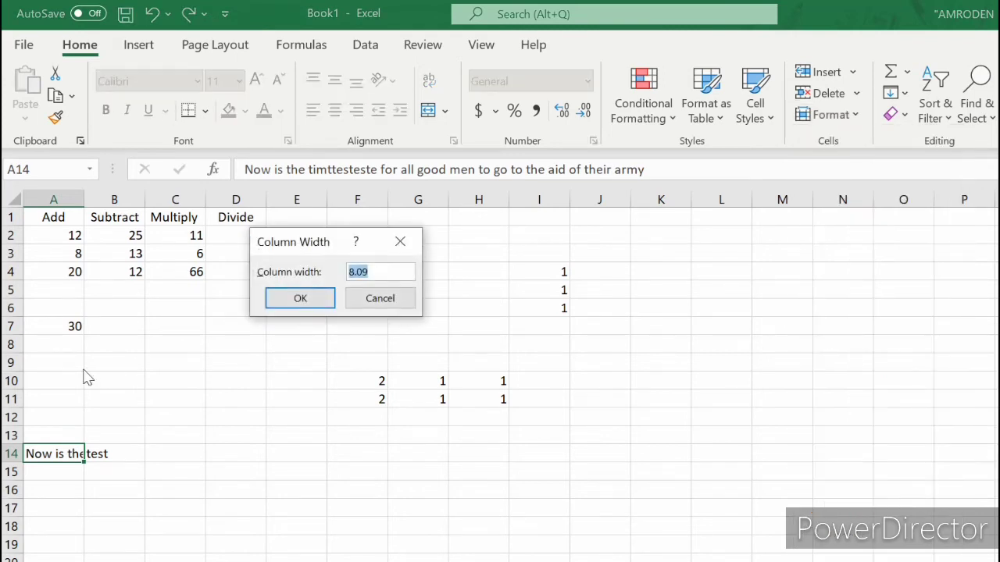
left_click(379, 273)
key("BackSpace")
key("BackSpace")
key("BackSpace")
key("BackSpace")
type("55")
left_click(295, 303)
left_click(290, 295)
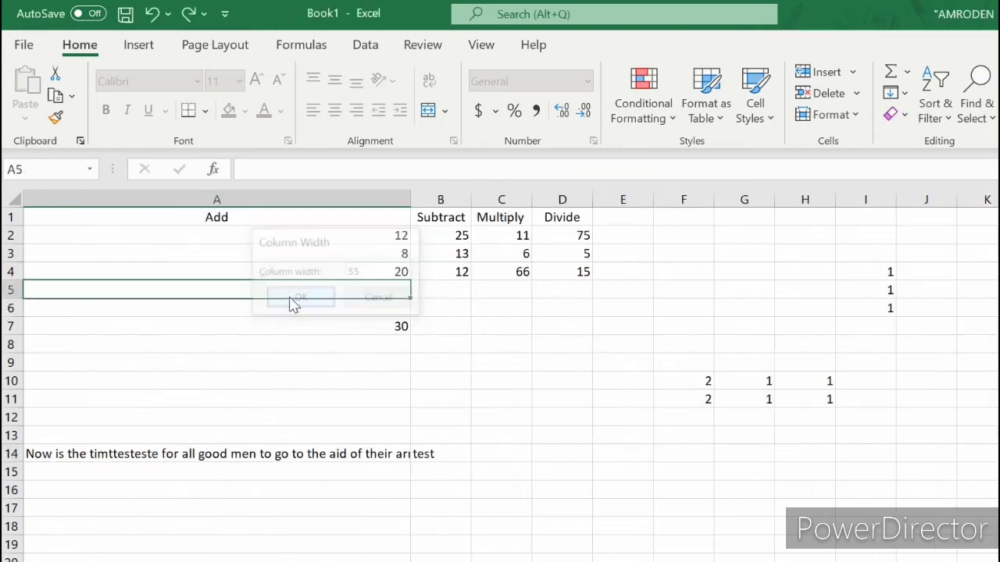
Step: Clear the sentence from A14 and widen column B by its border to about two and a half times its width
left_click(278, 454)
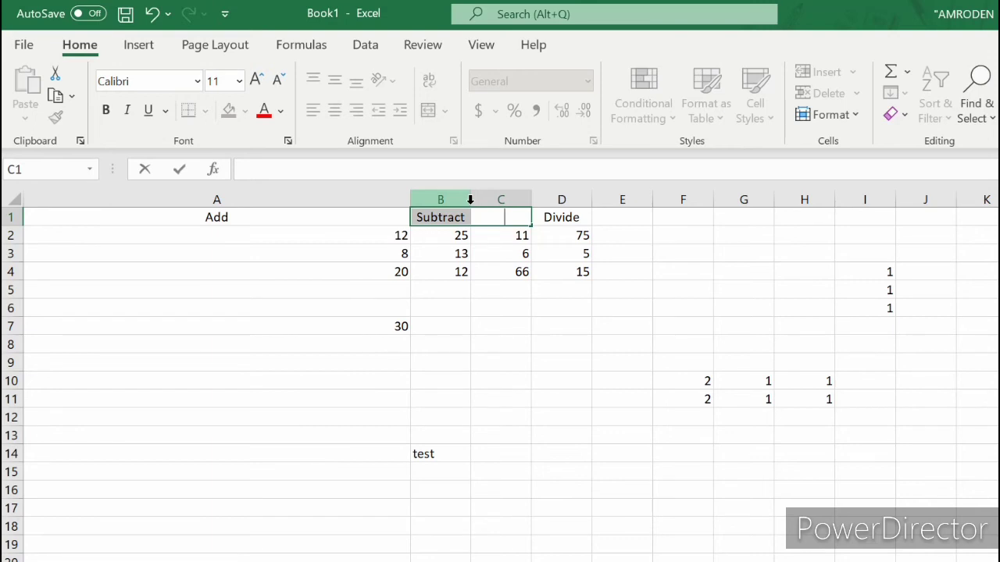
left_click(471, 199)
left_click_drag(471, 200, 560, 207)
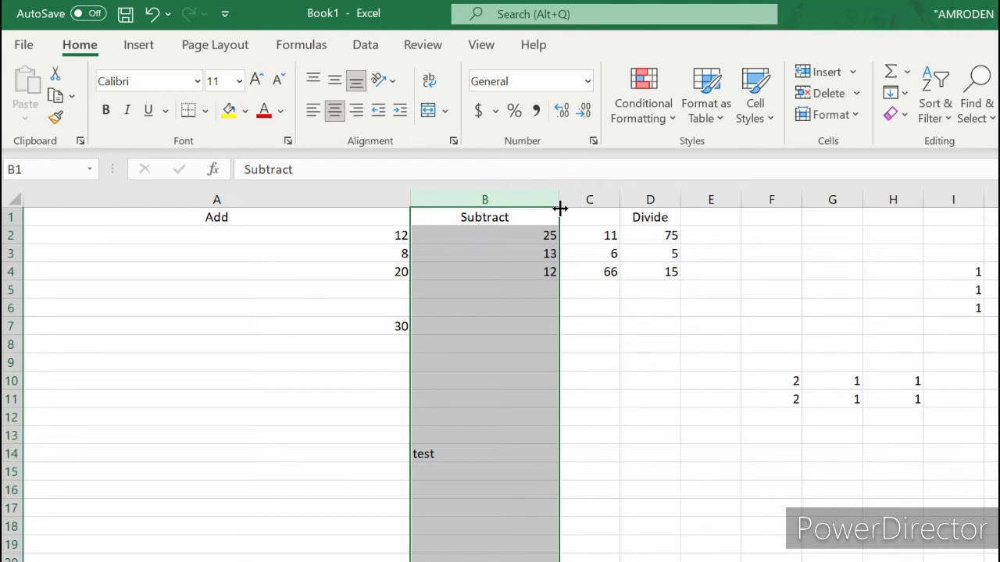
left_click(317, 316)
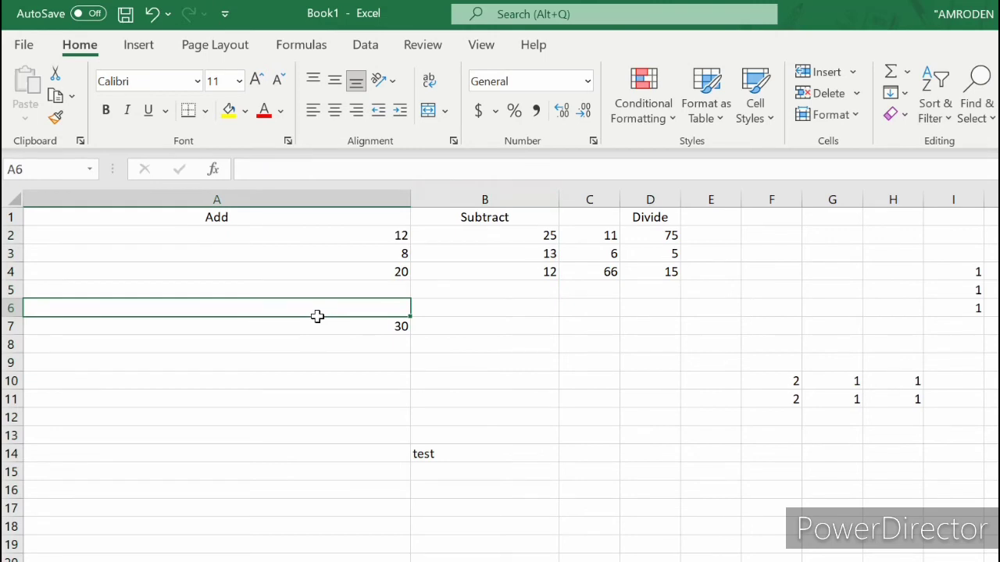
Step: Enter 1234567 in B17 and apply the Accounting number format with the $ symbol
double_click(466, 514)
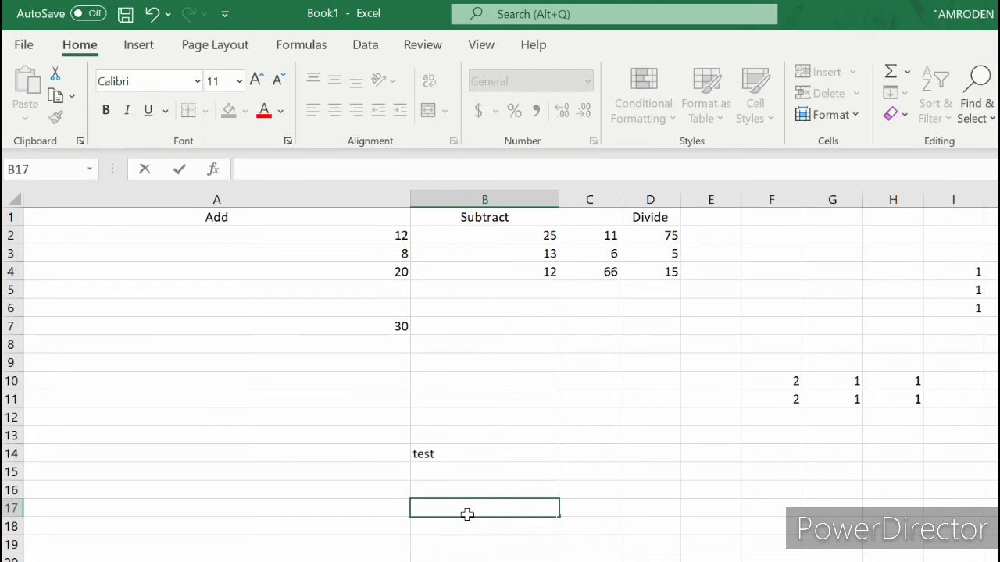
type("1234567")
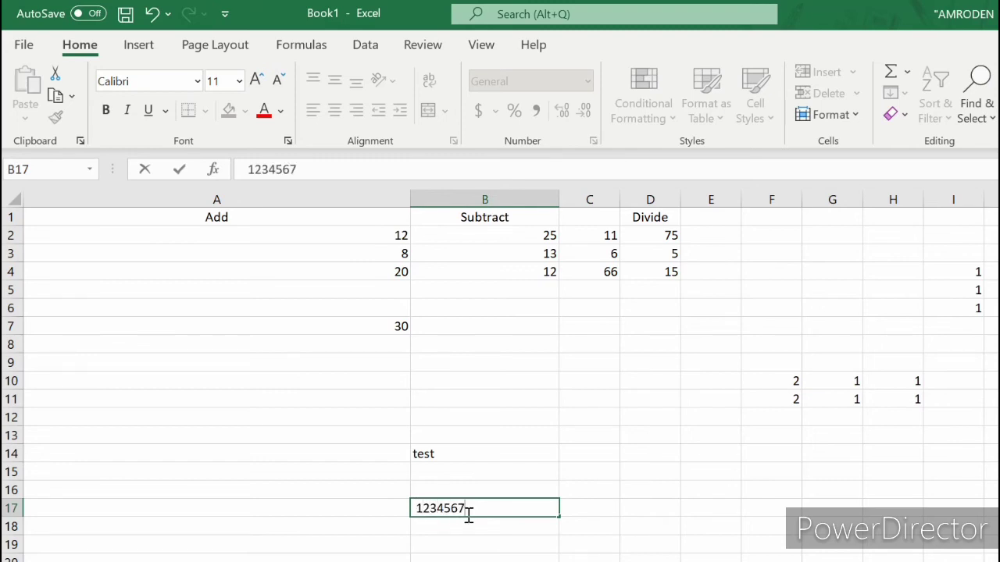
key("Escape")
type("1234567")
left_click(180, 170)
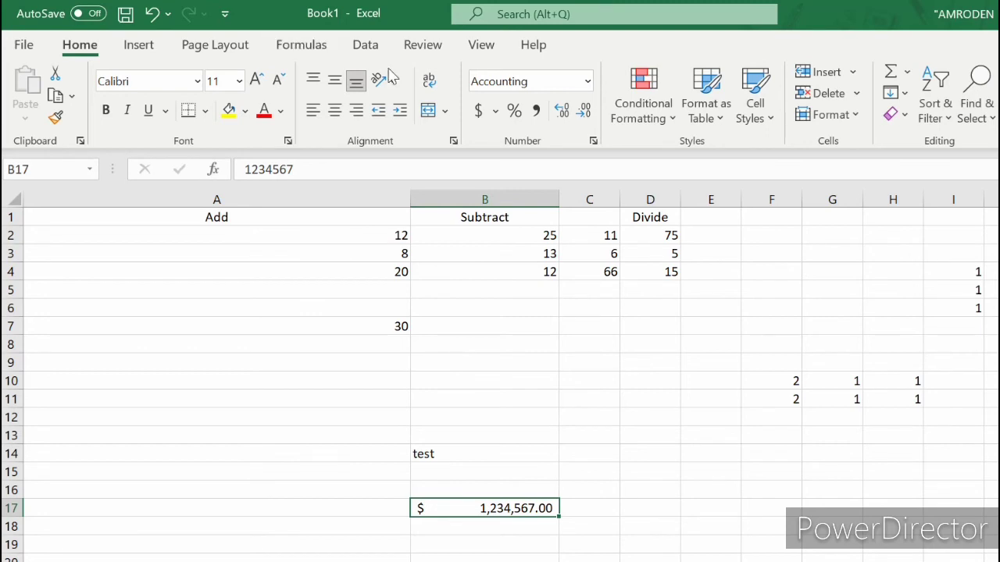
Step: Format B17 as Number with 2 decimal places, the 1000 separator and negative numbers in parentheses
left_click(593, 143)
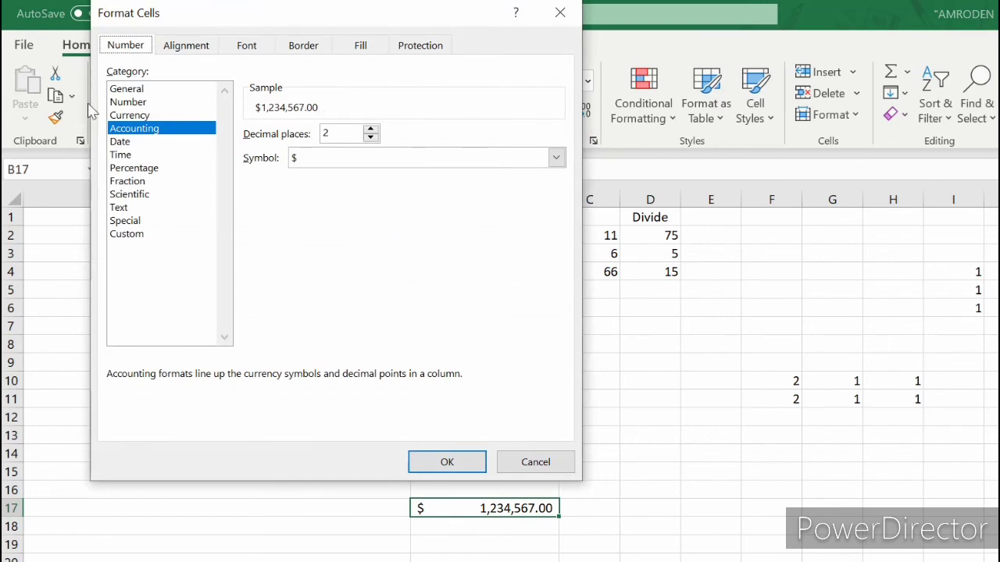
left_click(136, 105)
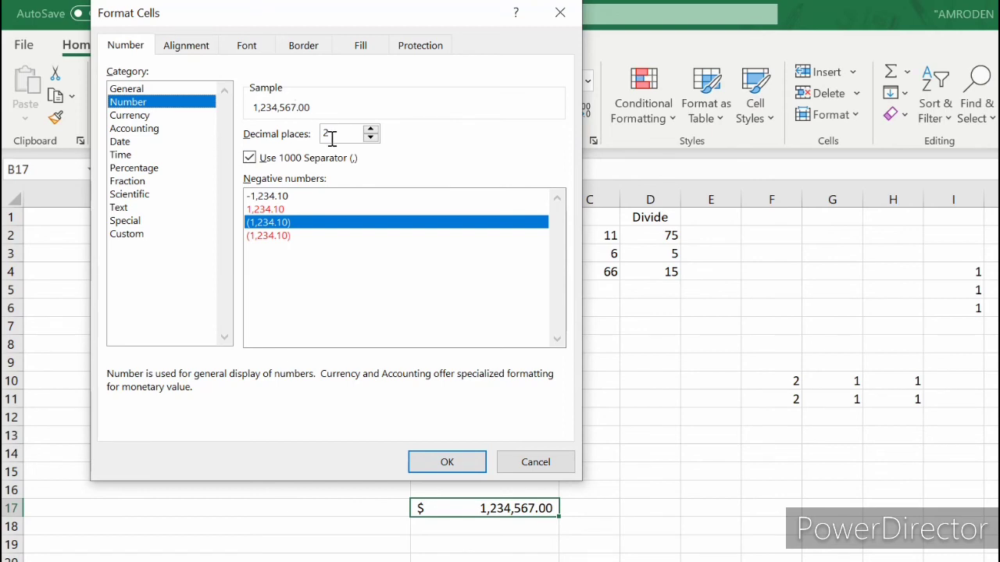
left_click(432, 462)
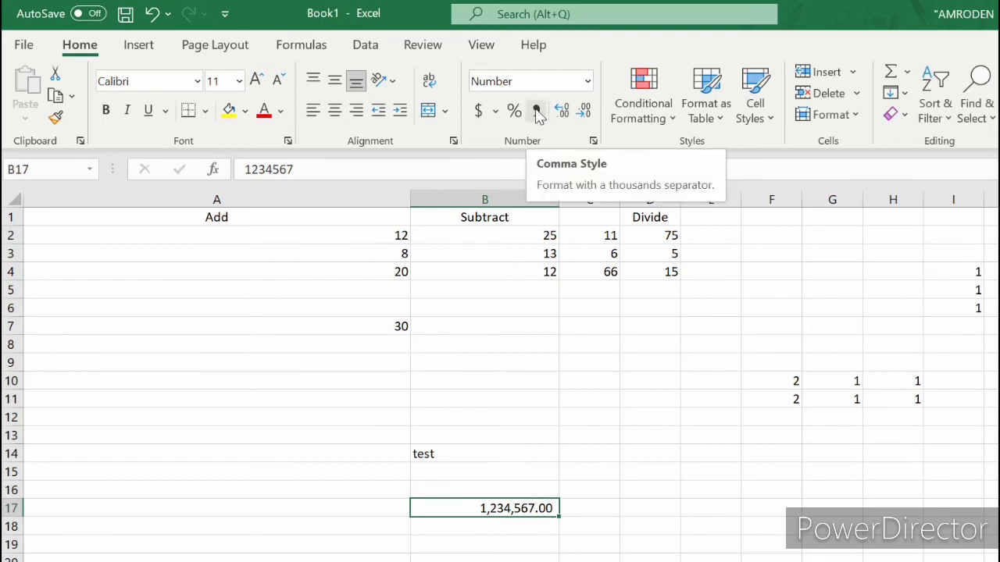
Step: Apply Comma Style to B17 and switch the cell back to the Accounting format with the $ symbol
left_click(538, 113)
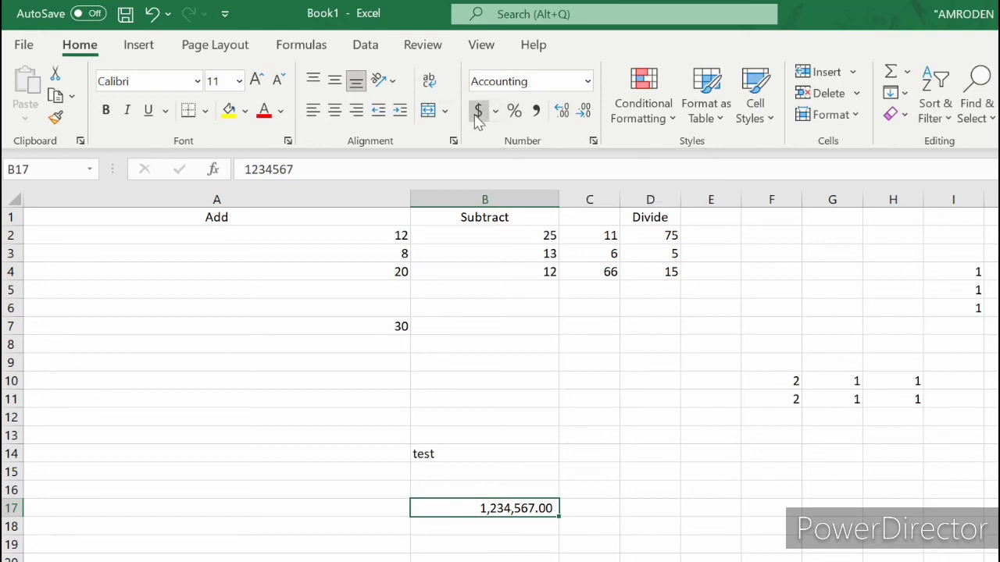
left_click(478, 113)
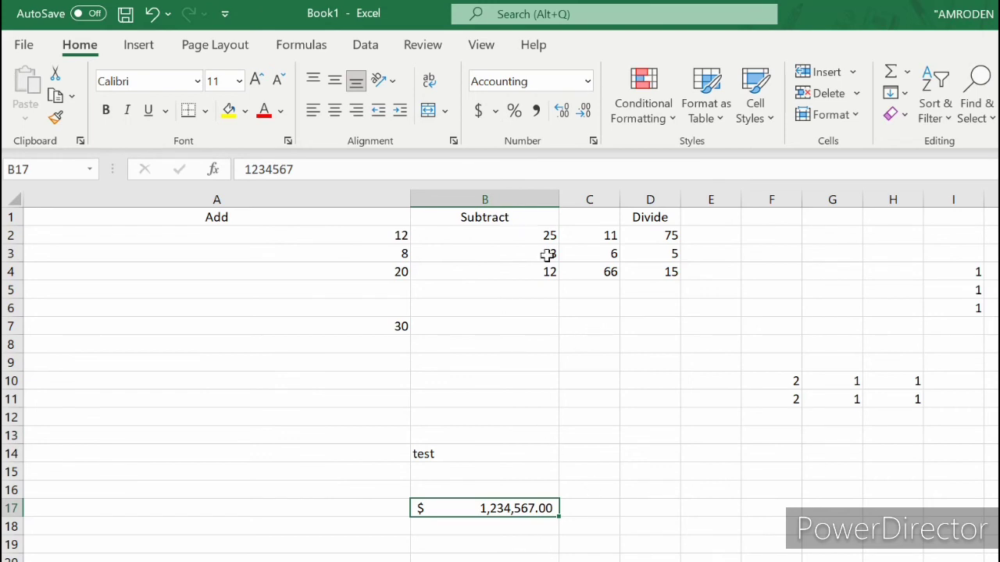
Step: Increase the decimals of B17 to four places and reduce them back to two
left_click(563, 119)
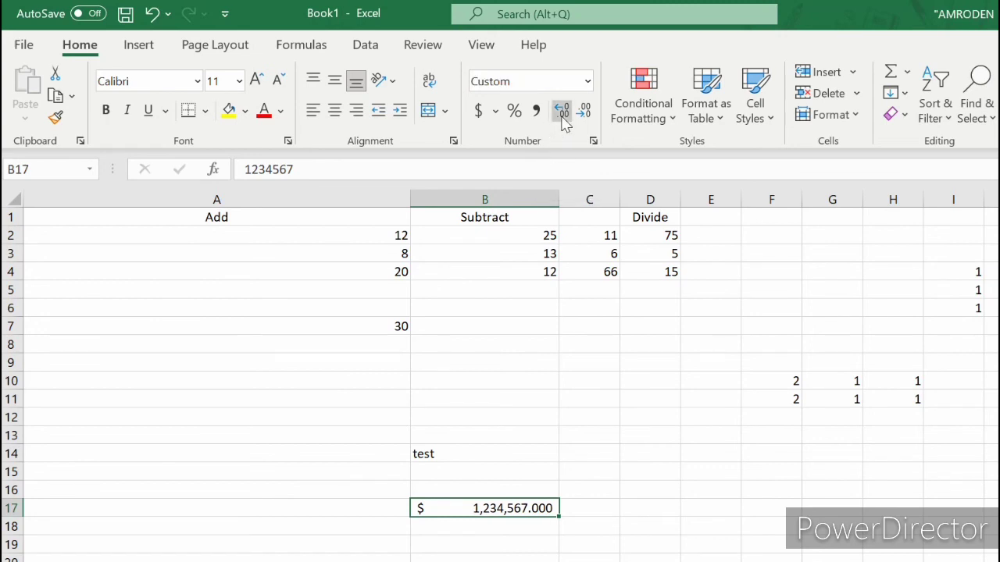
left_click(563, 119)
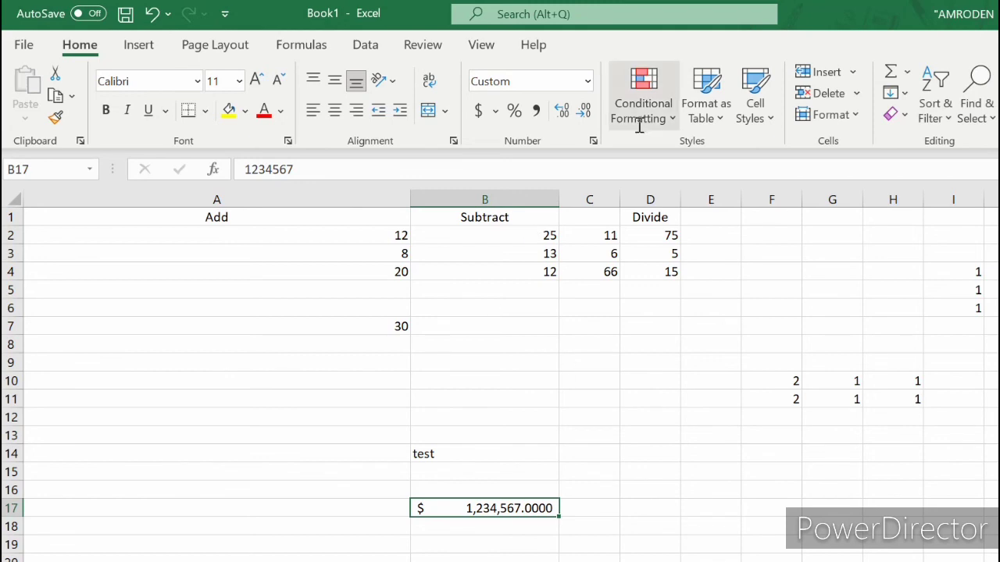
left_click(585, 111)
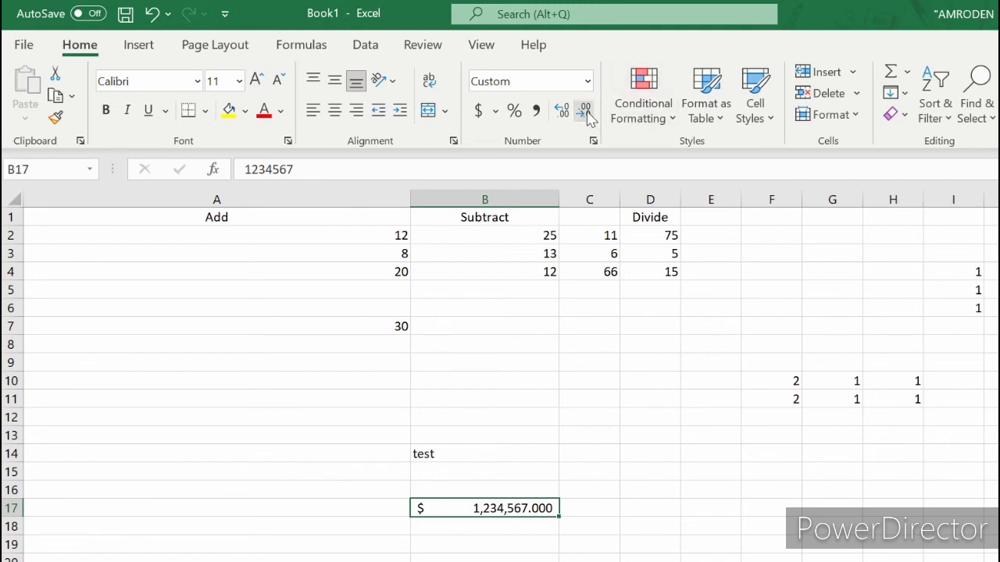
left_click(584, 112)
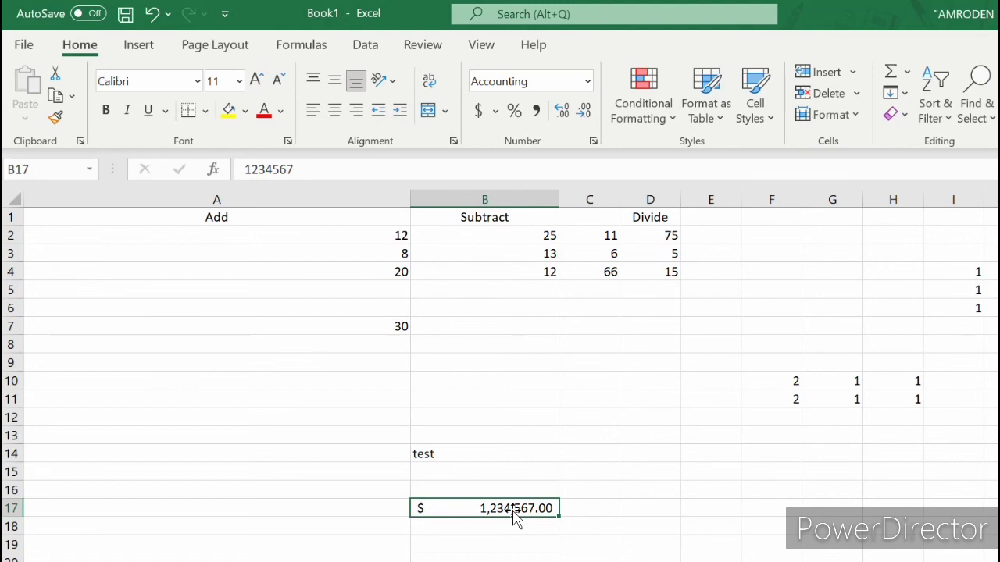
Step: Apply the Percentage format to the empty cell D17 and fill in 0.35%
left_click(648, 514)
key("ctrl+shift+5")
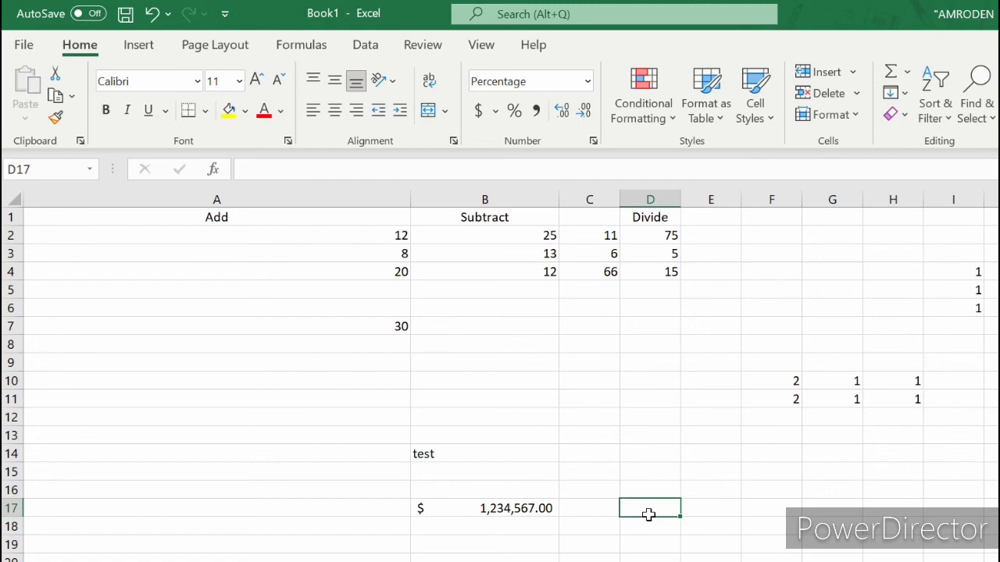
type("0")
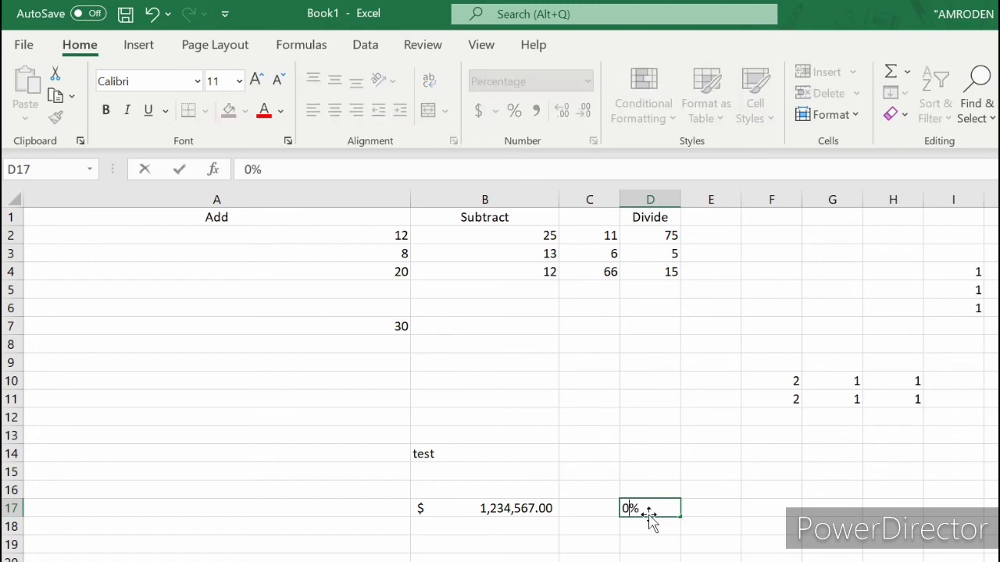
type(".35")
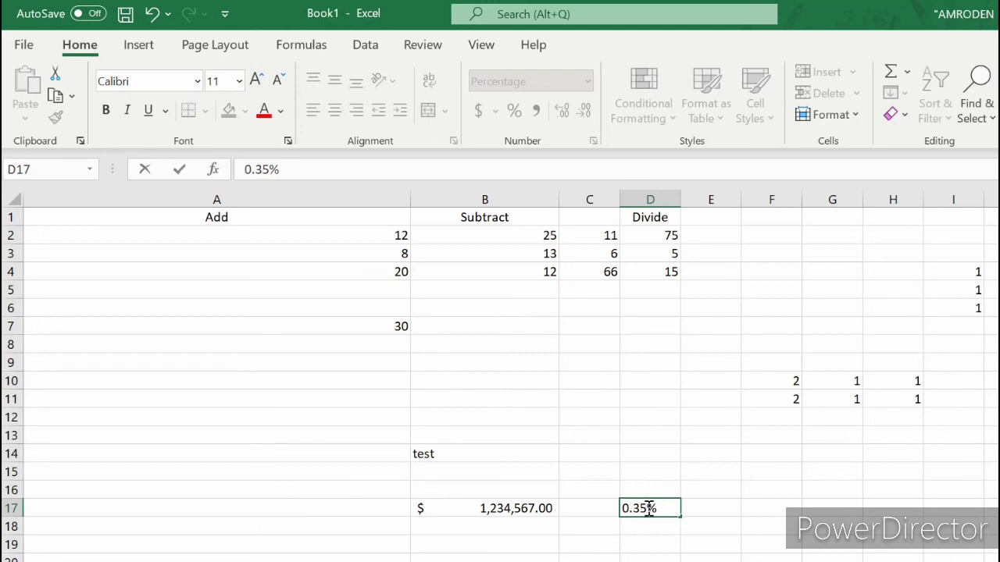
Step: Replace the entry in D17 with 0.35 without the percent sign and commit it
key("BackSpace")
key("BackSpace")
key("BackSpace")
key("BackSpace")
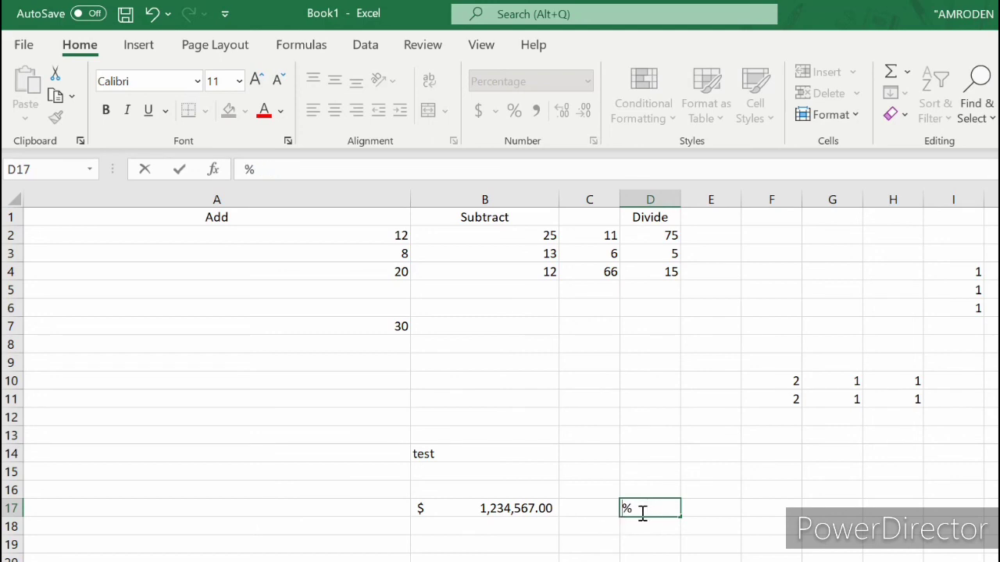
key("Delete")
type("0.35")
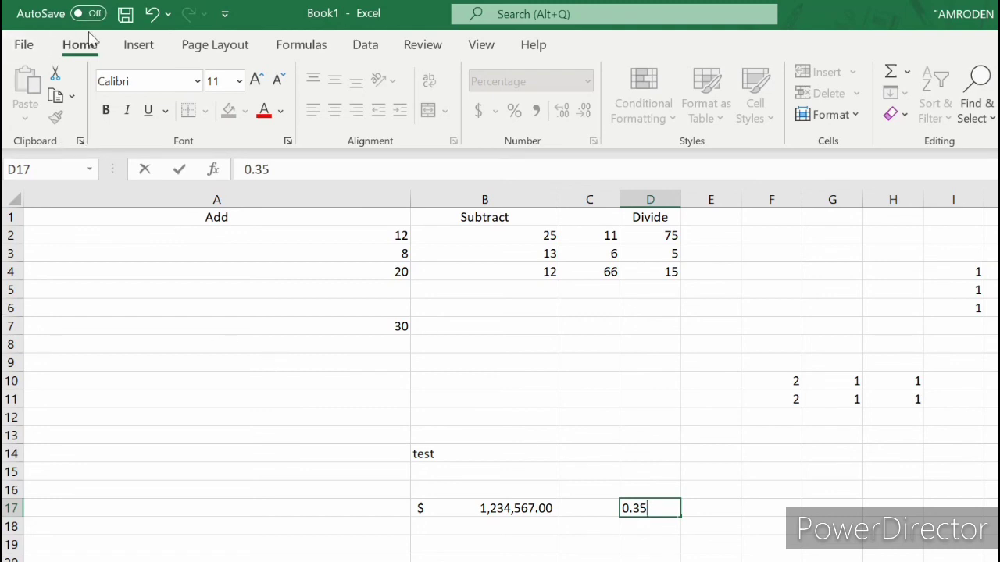
left_click(748, 534)
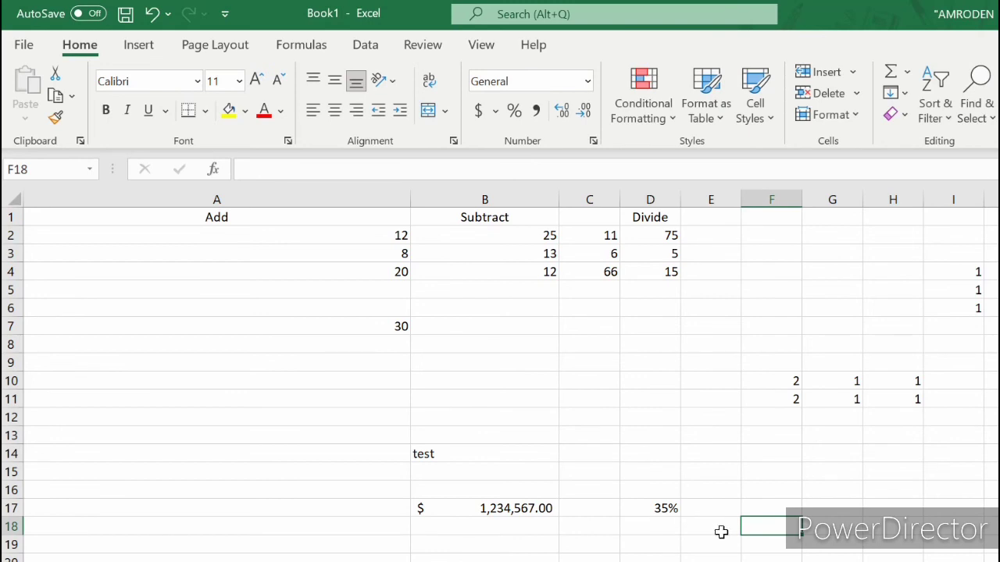
Step: Enter 0.35 in F18 with the General format
type("0.35")
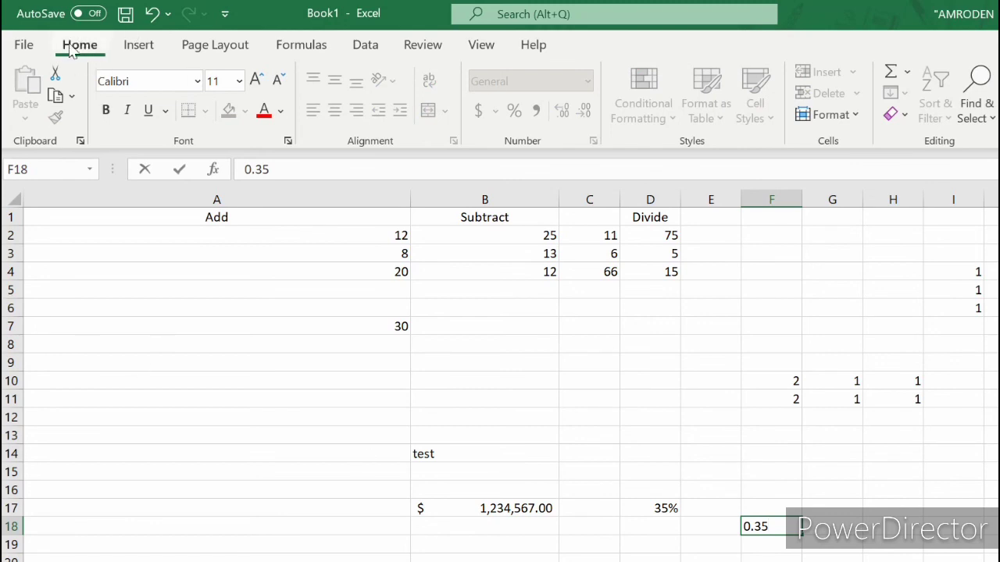
key("Escape")
key("ctrl+z")
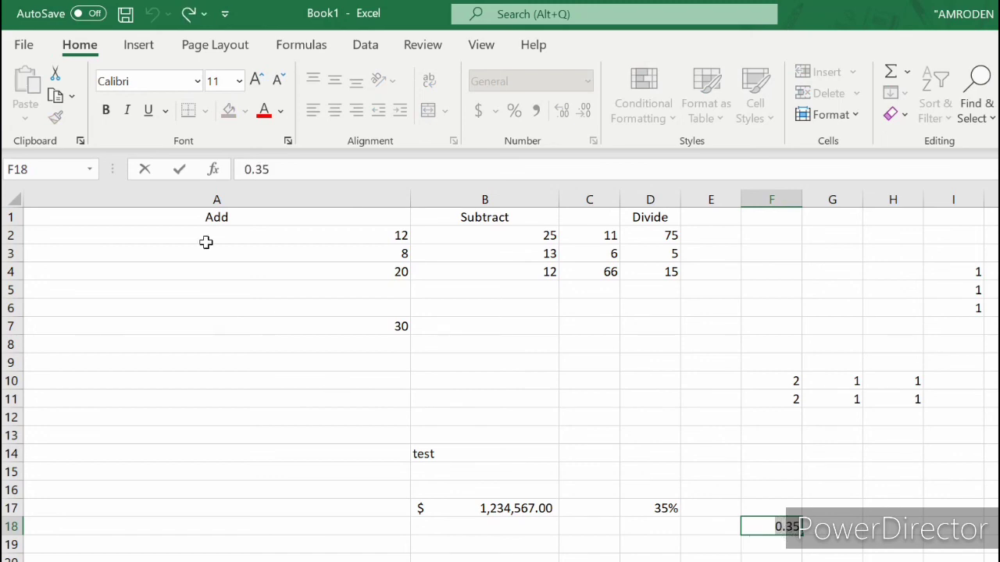
left_click(844, 505)
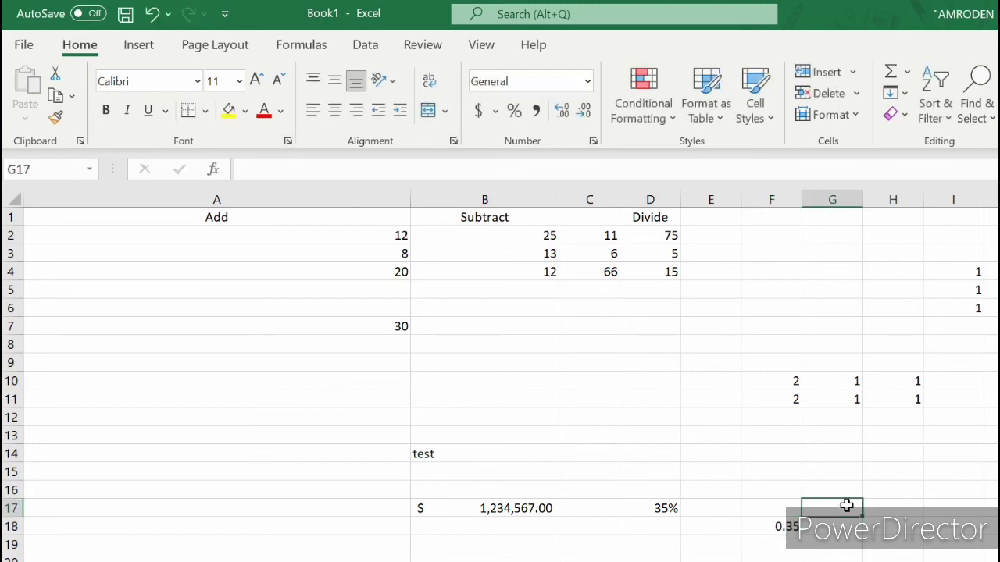
Step: Apply the Percentage format to F18
left_click(769, 542)
left_click(765, 527)
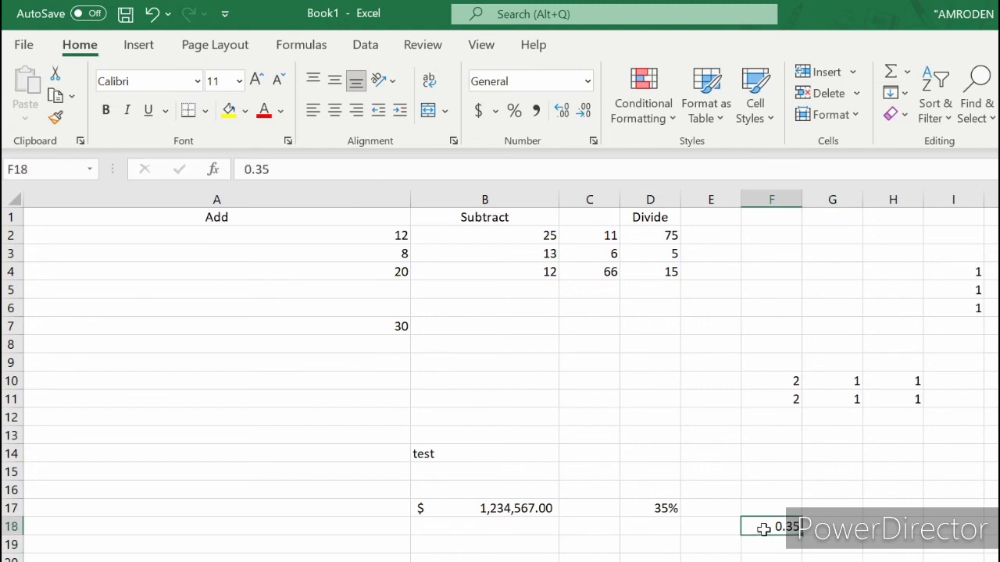
left_click(514, 111)
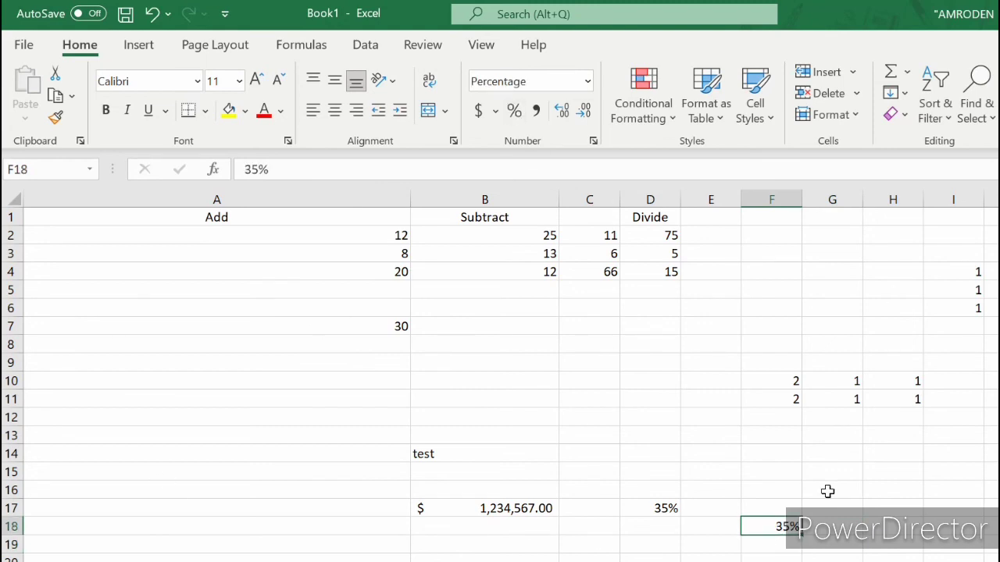
left_click(770, 503)
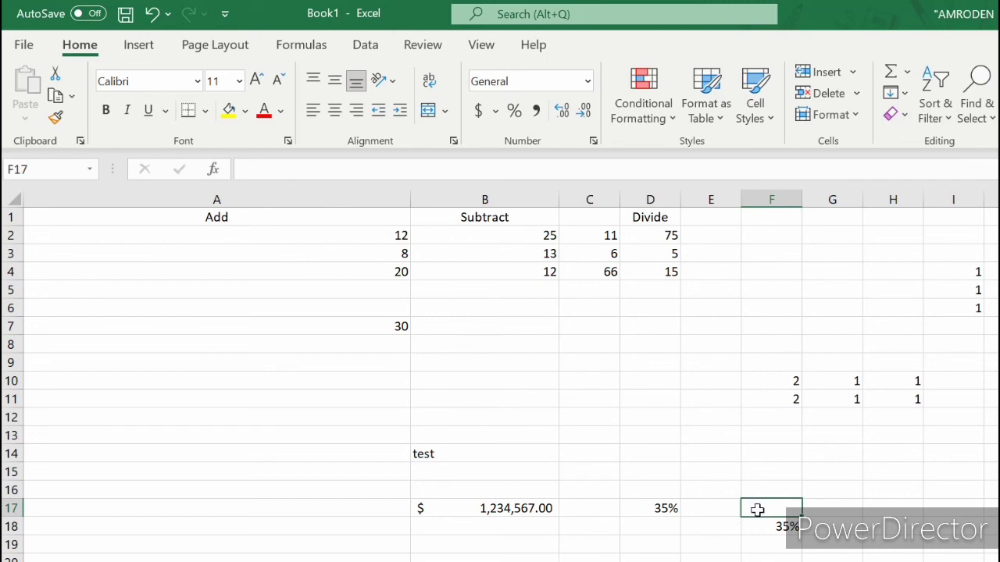